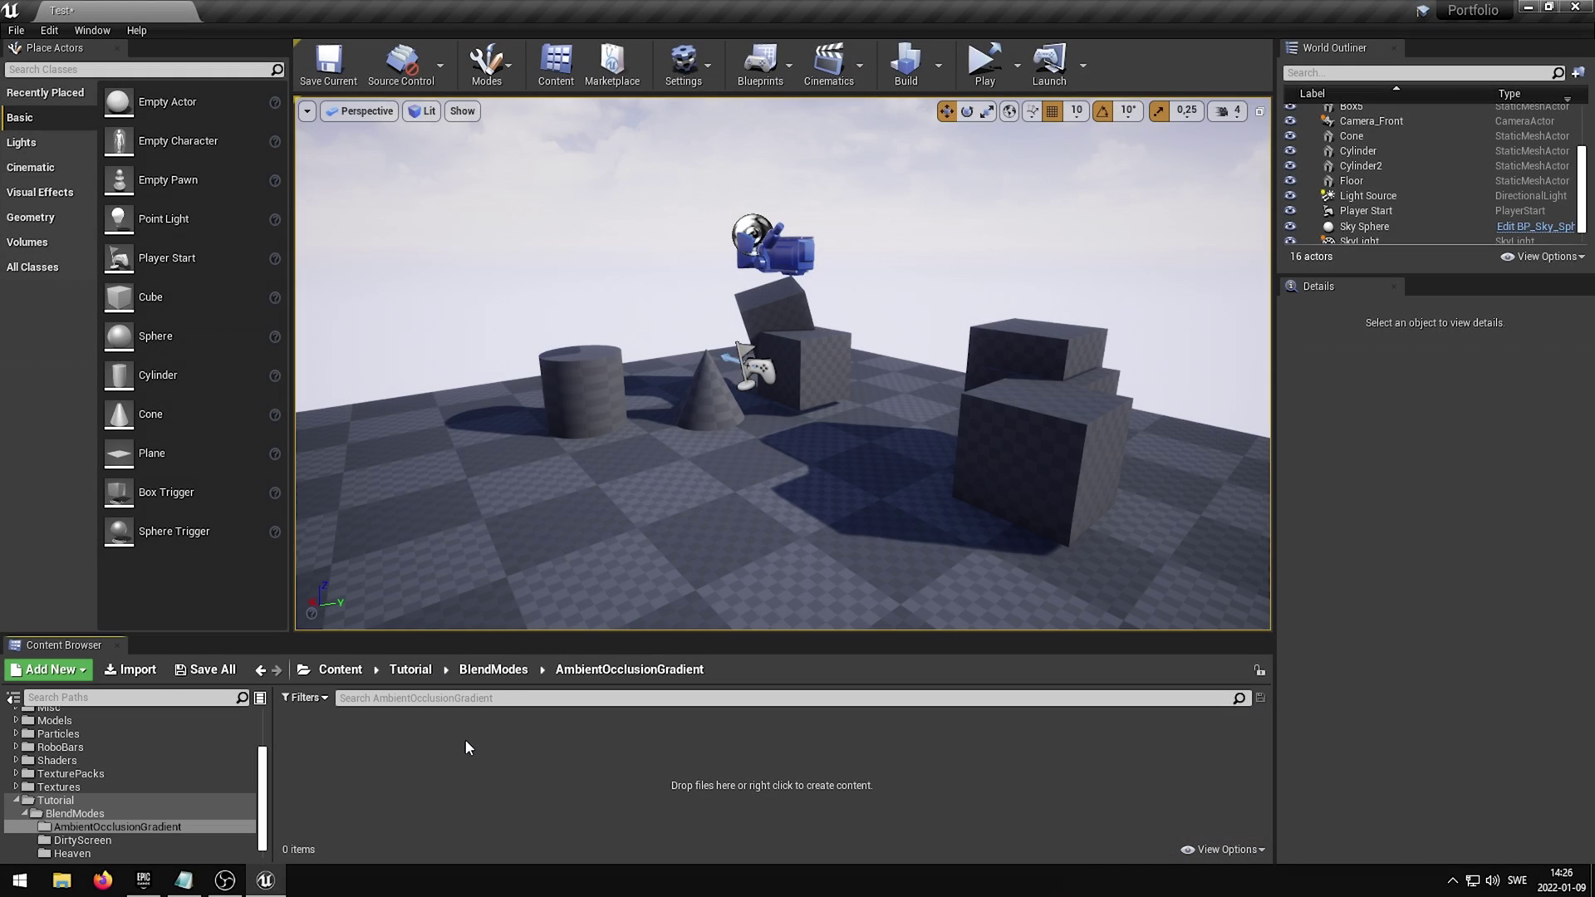
Step: Add a new Material asset in the Content Browser and name it M_AmbientOcclusionGradient
right_click(409, 737)
click(498, 373)
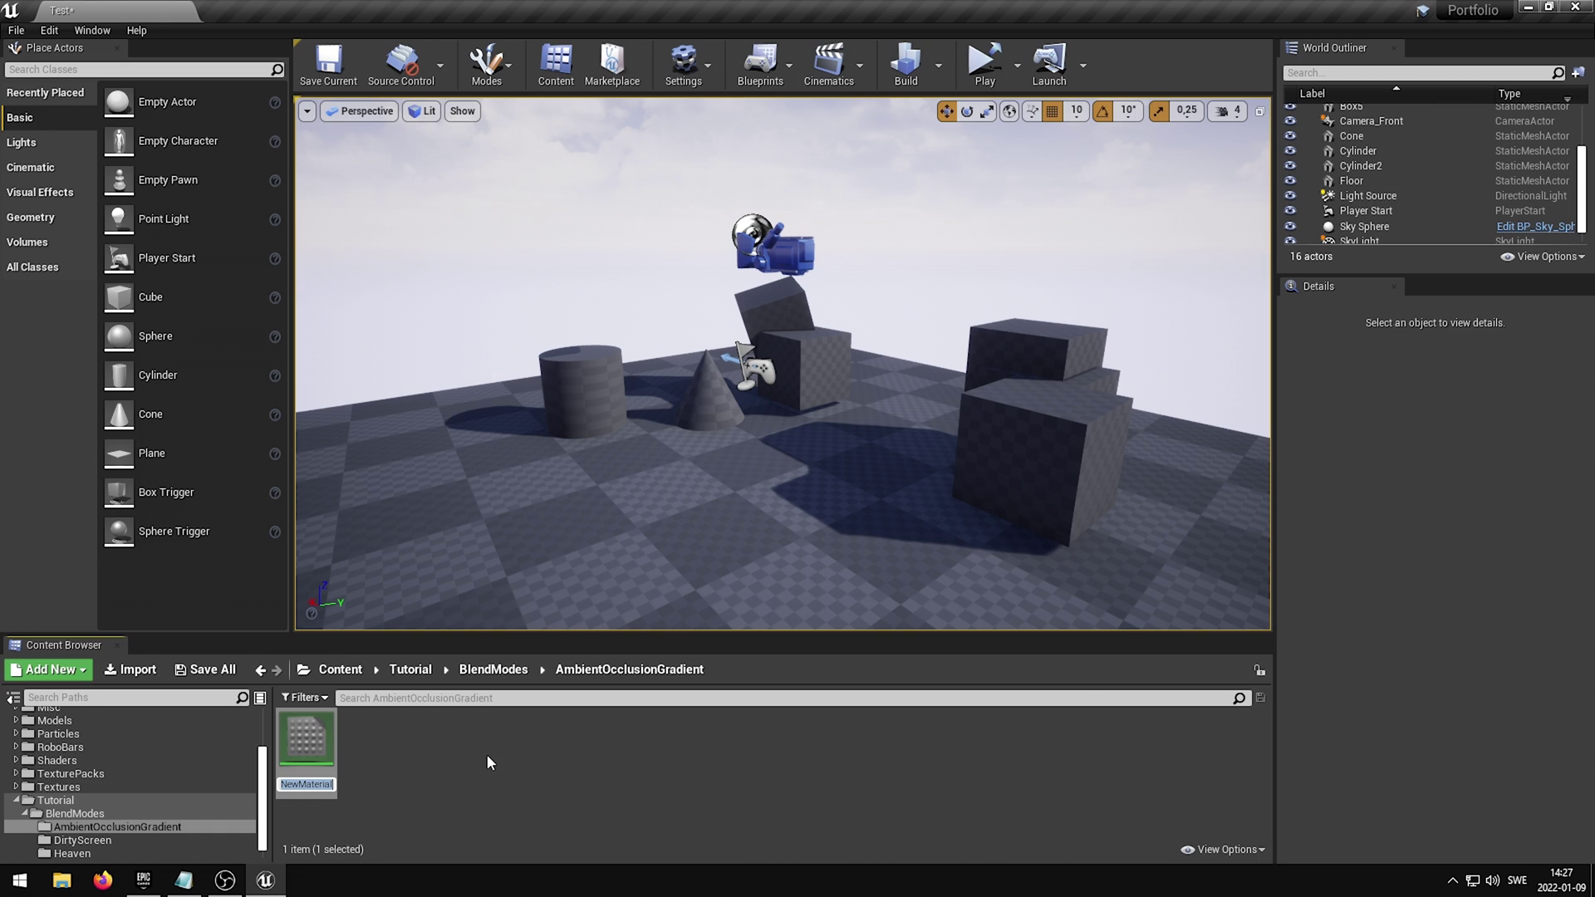
text(M_AmbientOcclusionGradient)
key(Return)
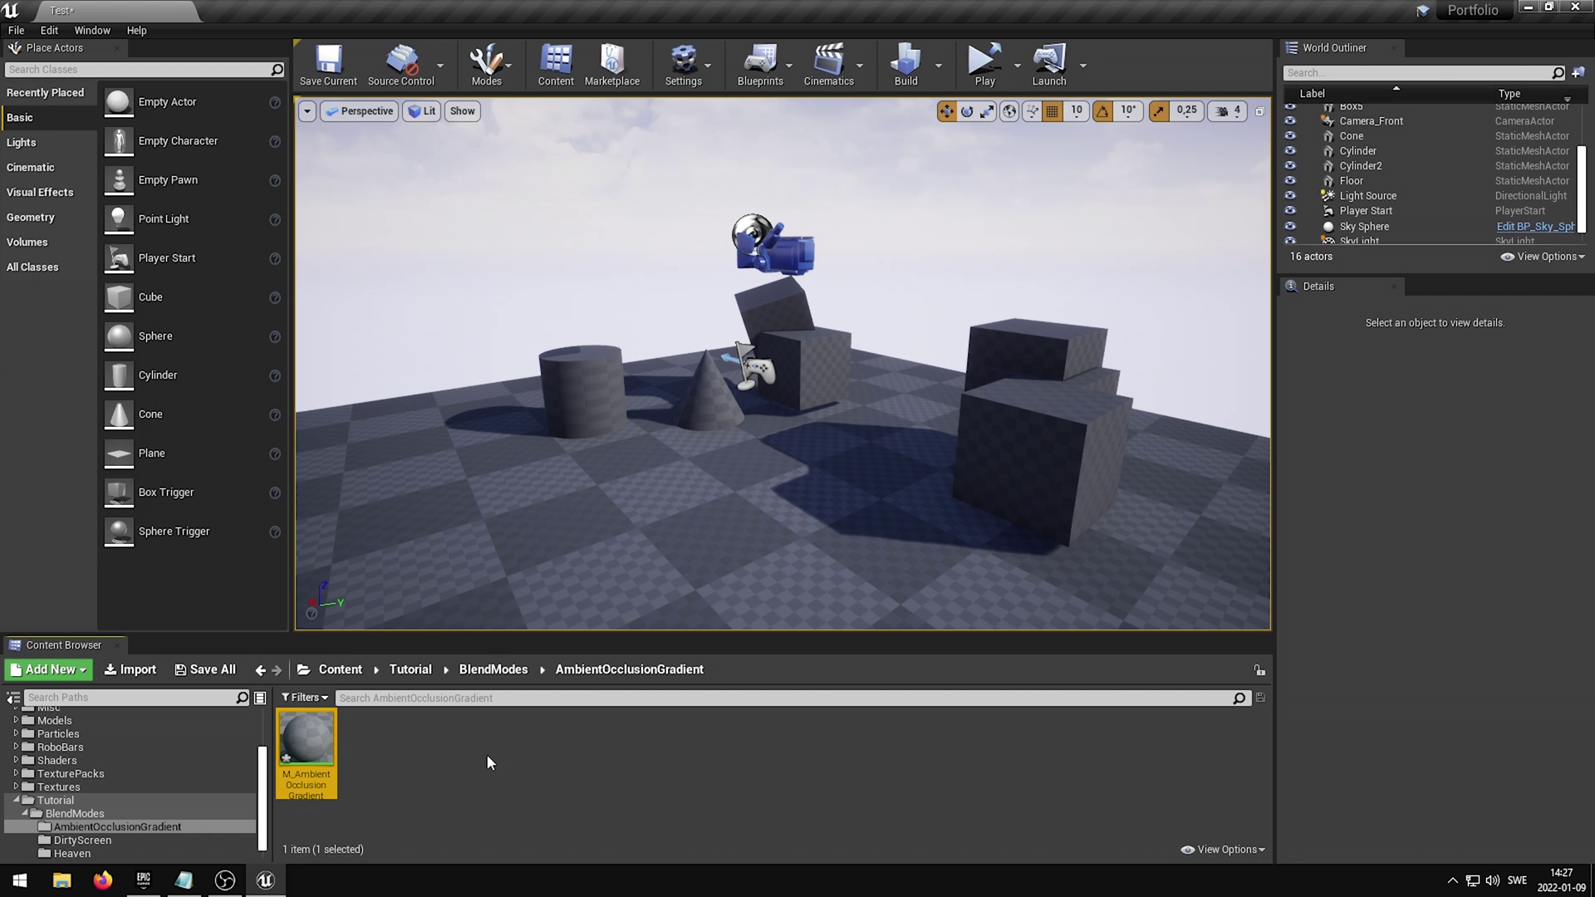
click(395, 752)
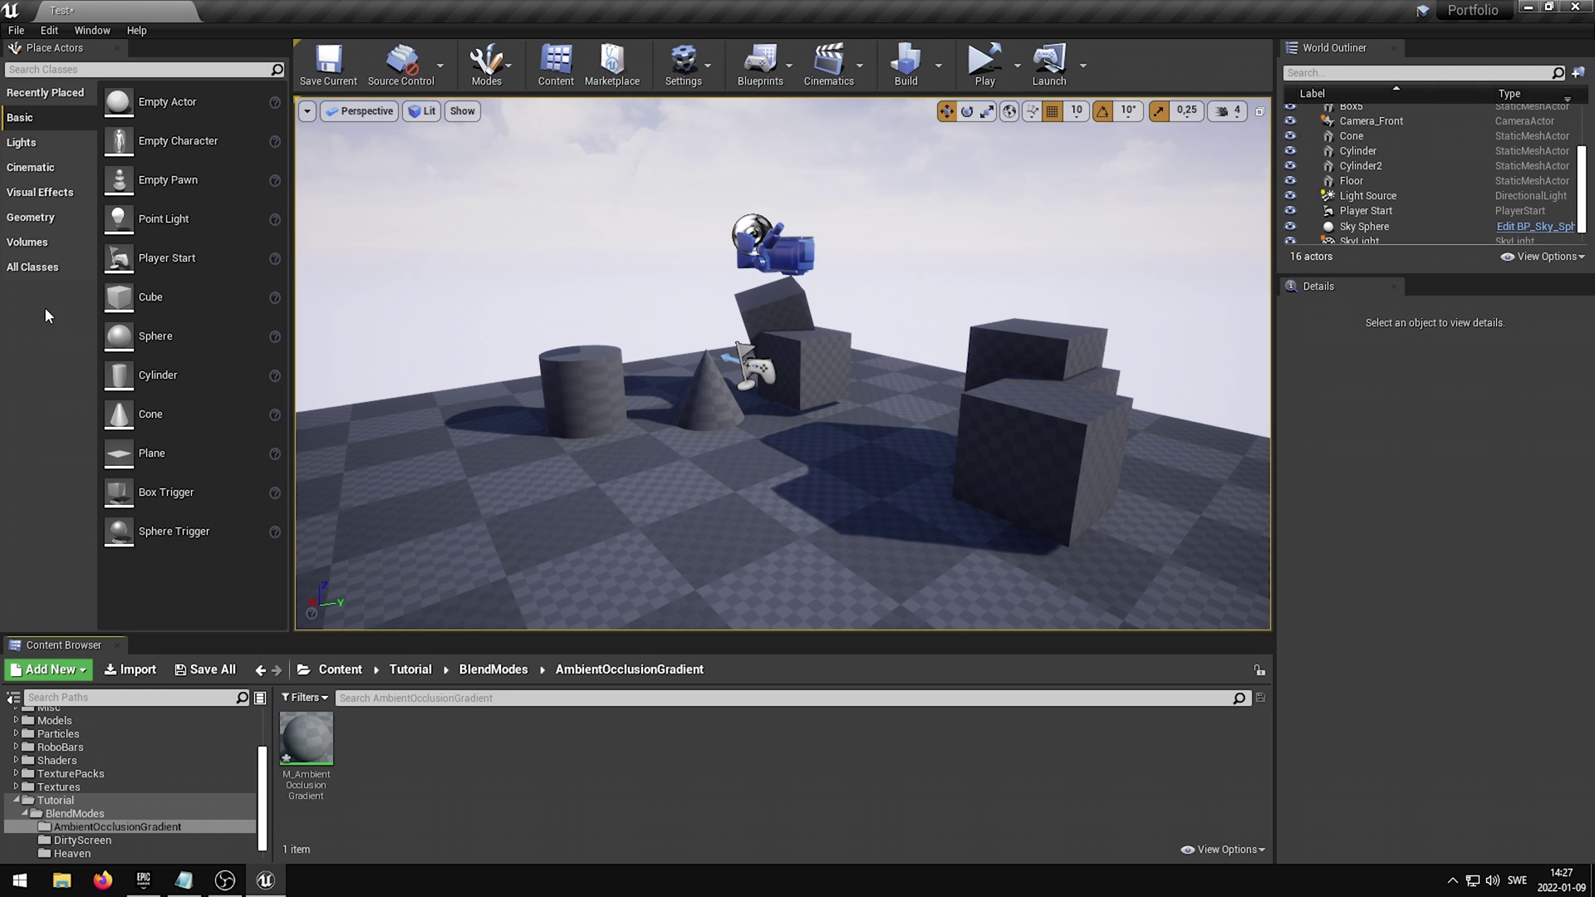
Step: Drag a Post Process Volume from the Volumes list into the level near the cylinder and cone
click(28, 242)
scroll(170, 230, down, 2)
scroll(170, 229, down, 3)
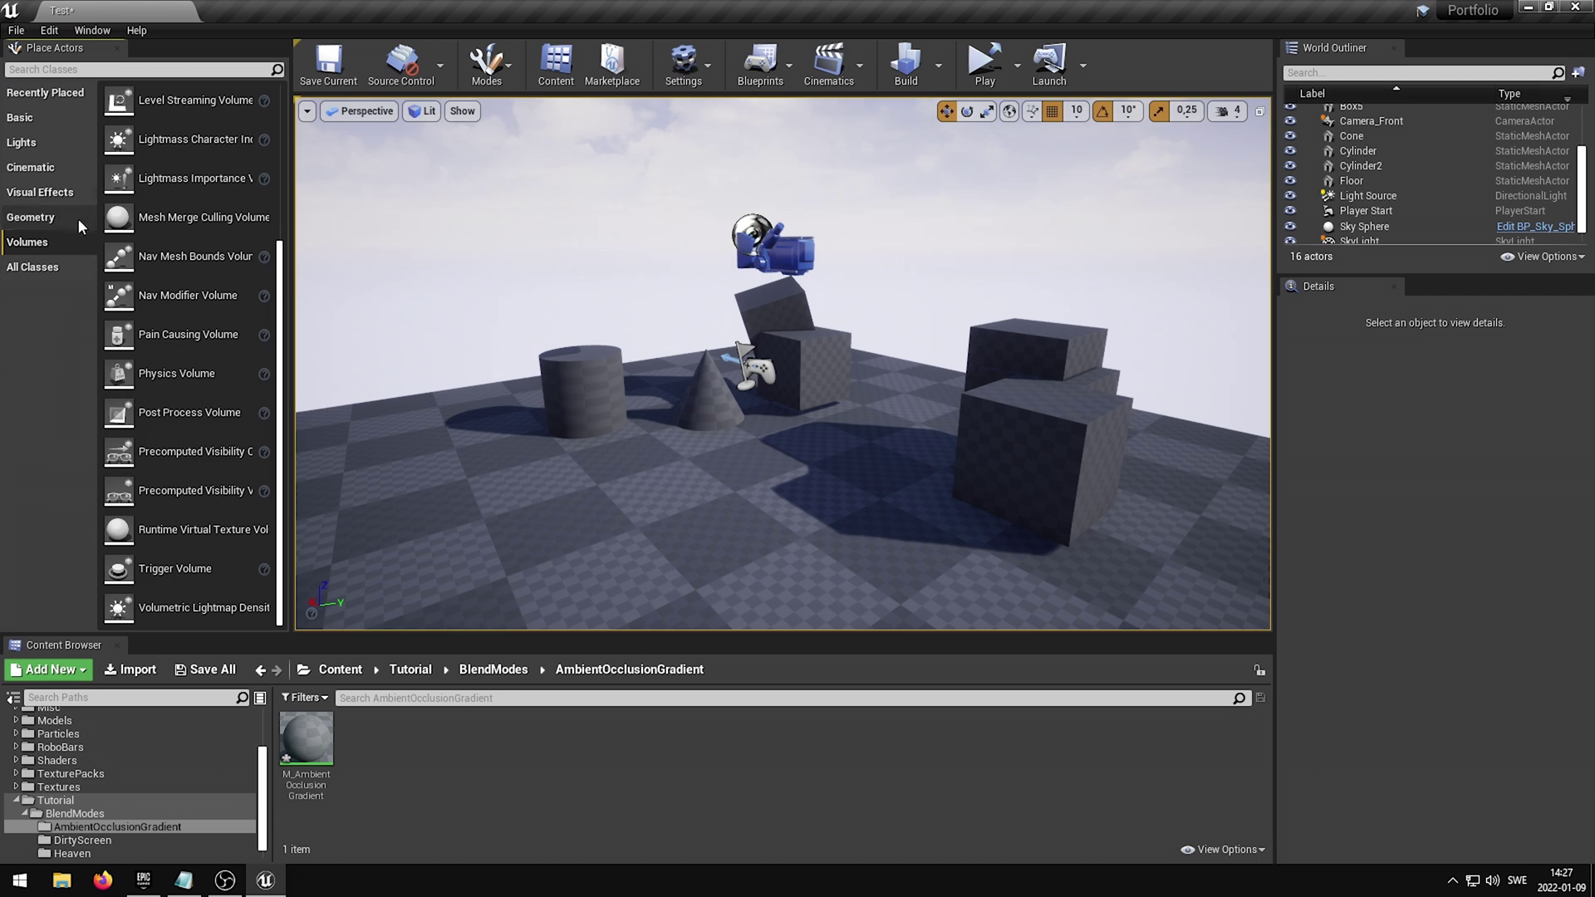
click(92, 30)
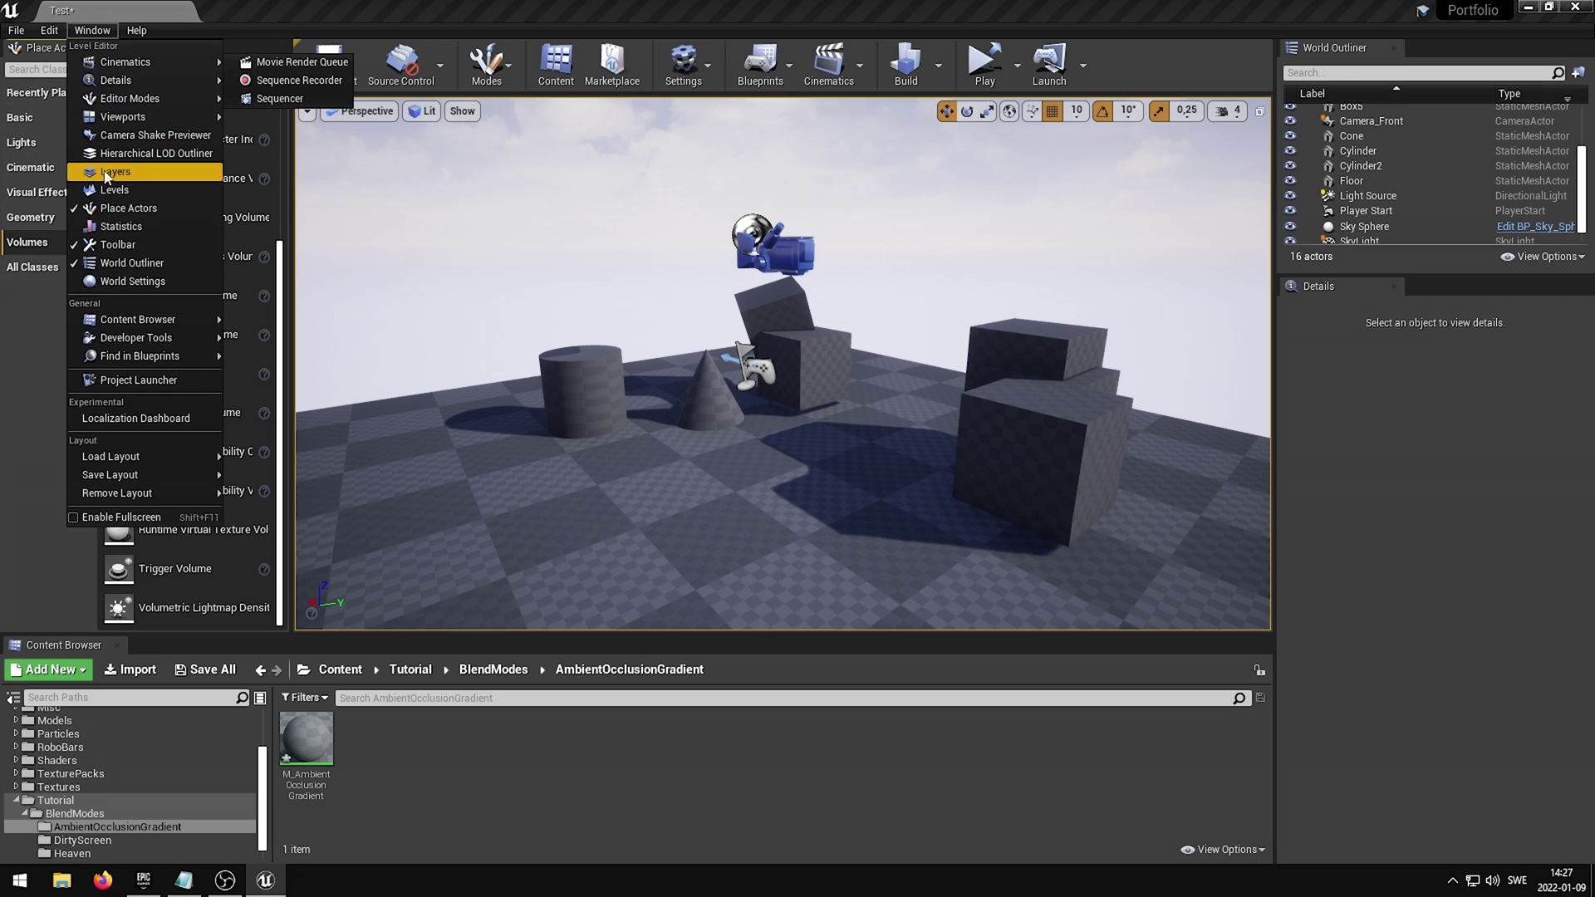
click(111, 207)
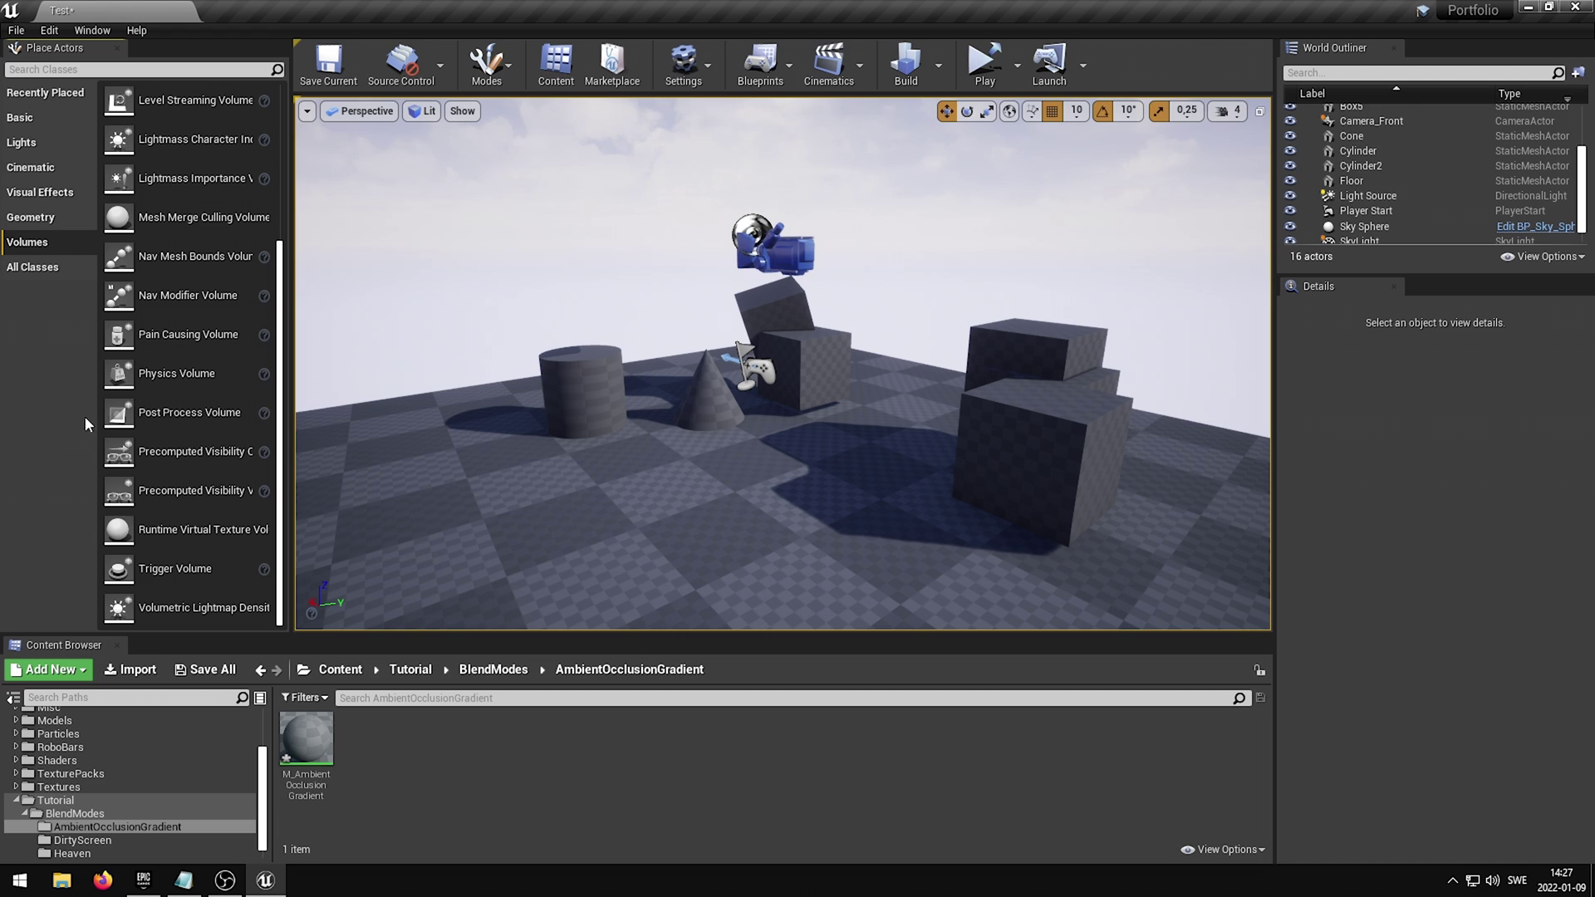
drag(191, 411, 665, 484)
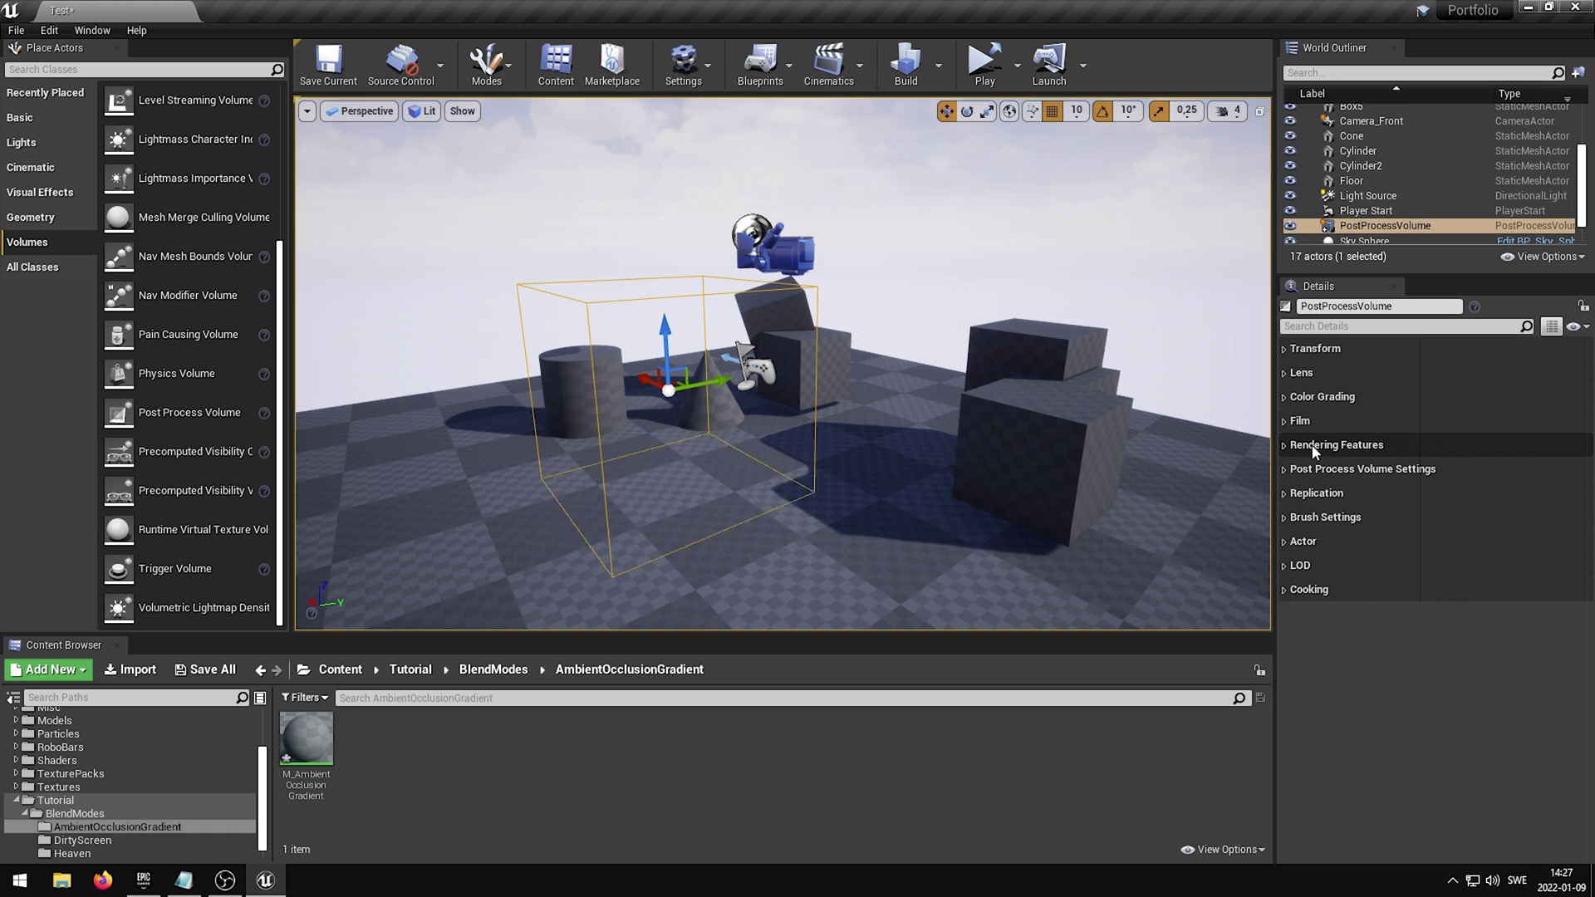
Step: Add an Asset reference element to Post Process Materials, set to M_AmbientOcclusionGradient
click(1286, 445)
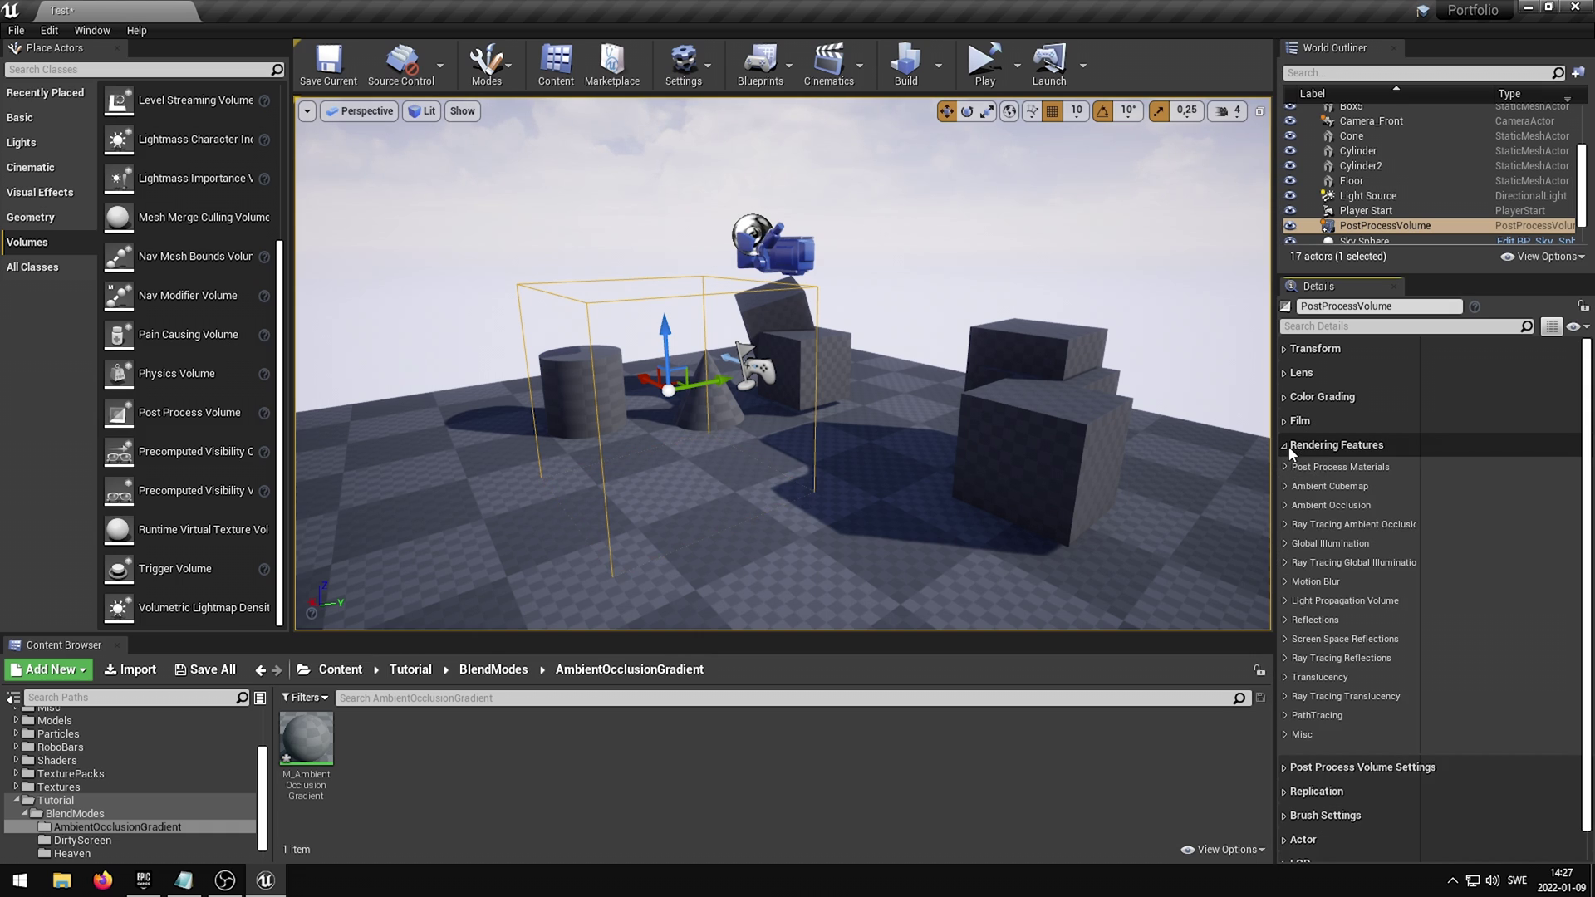
click(1284, 466)
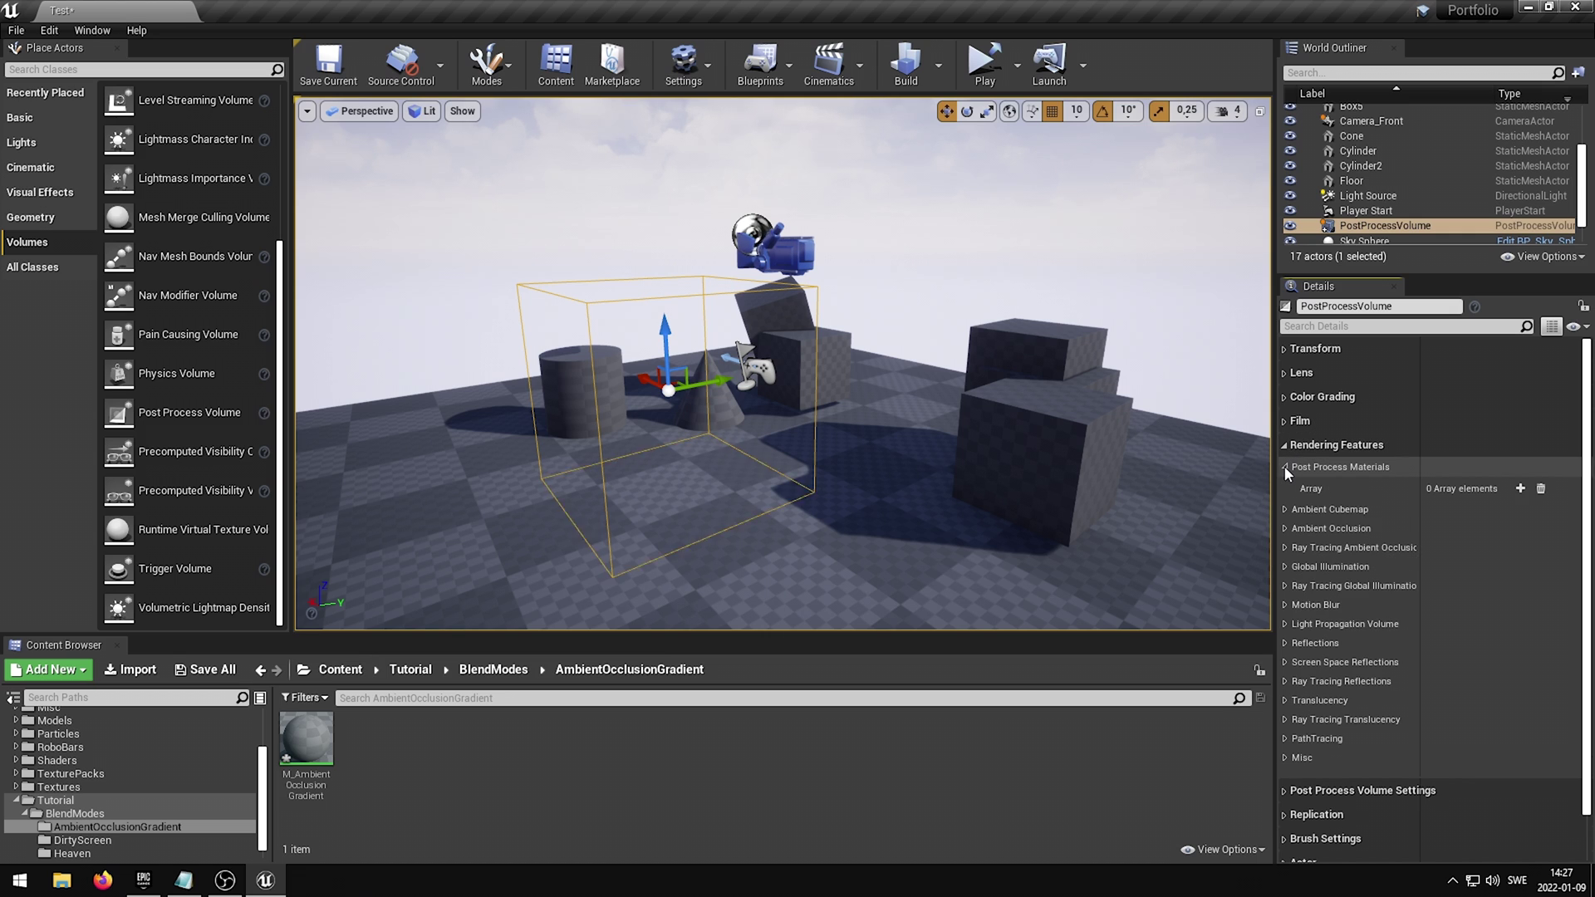
click(1520, 489)
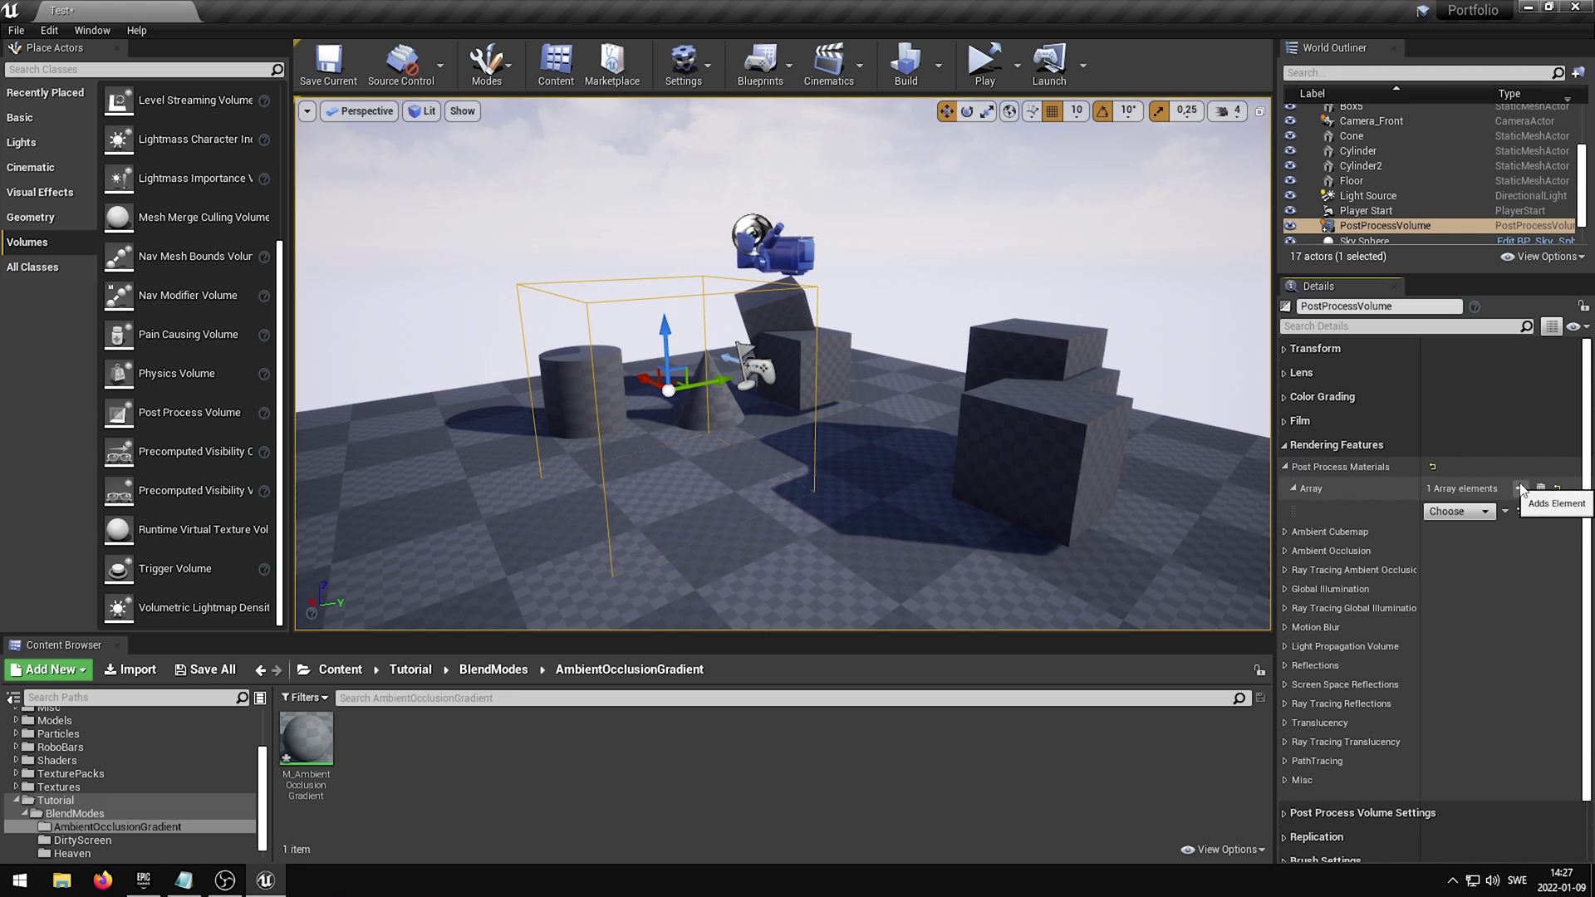
click(1458, 511)
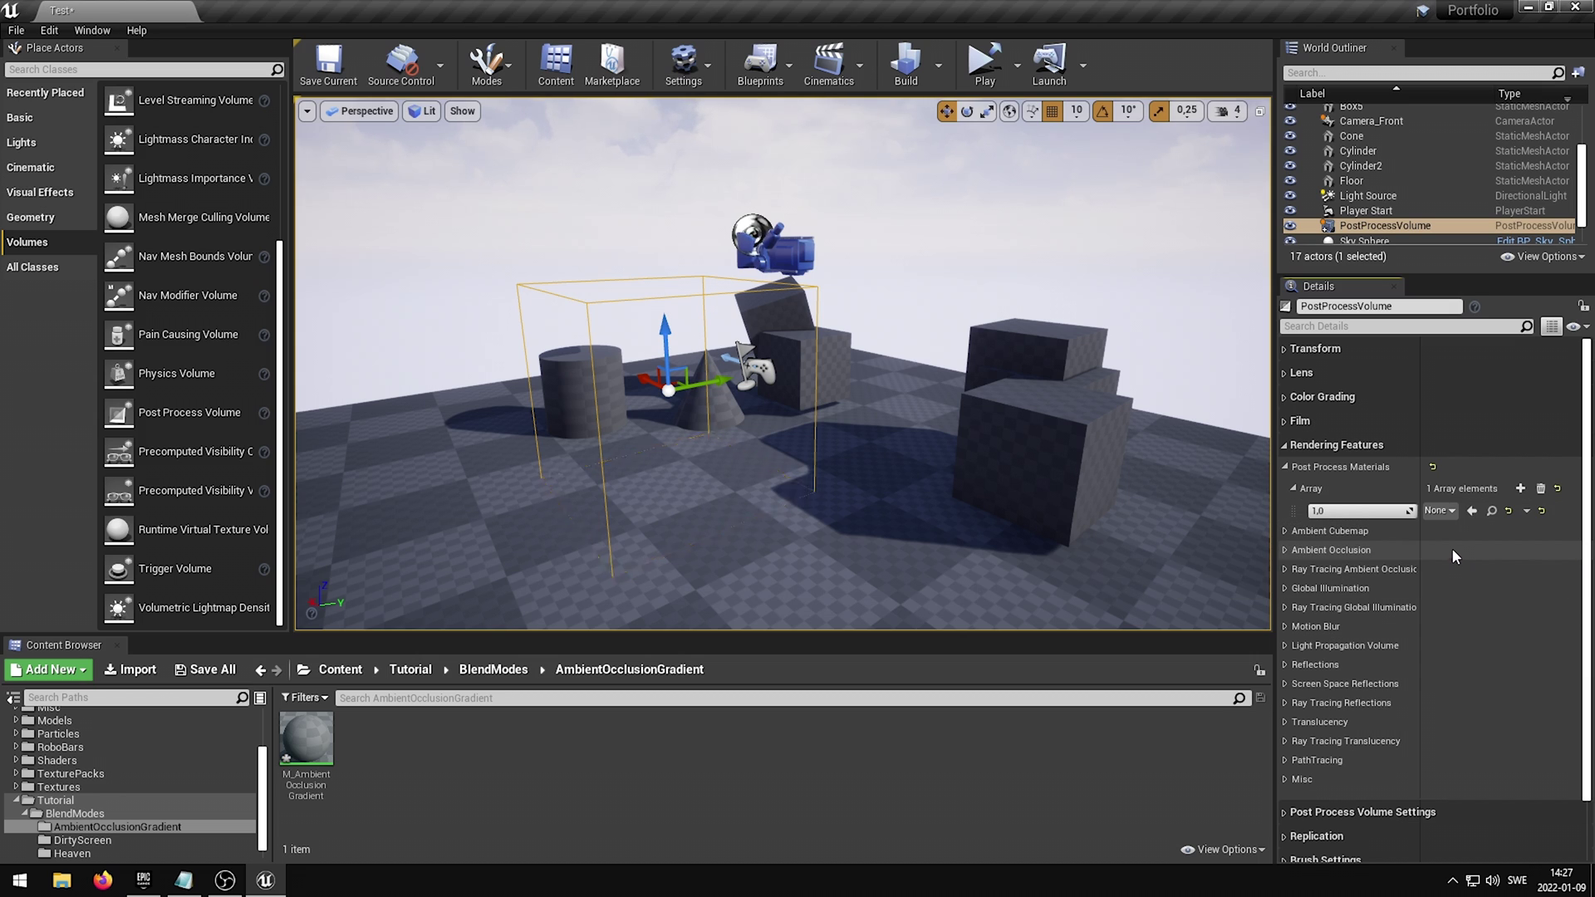
click(1452, 550)
click(1440, 511)
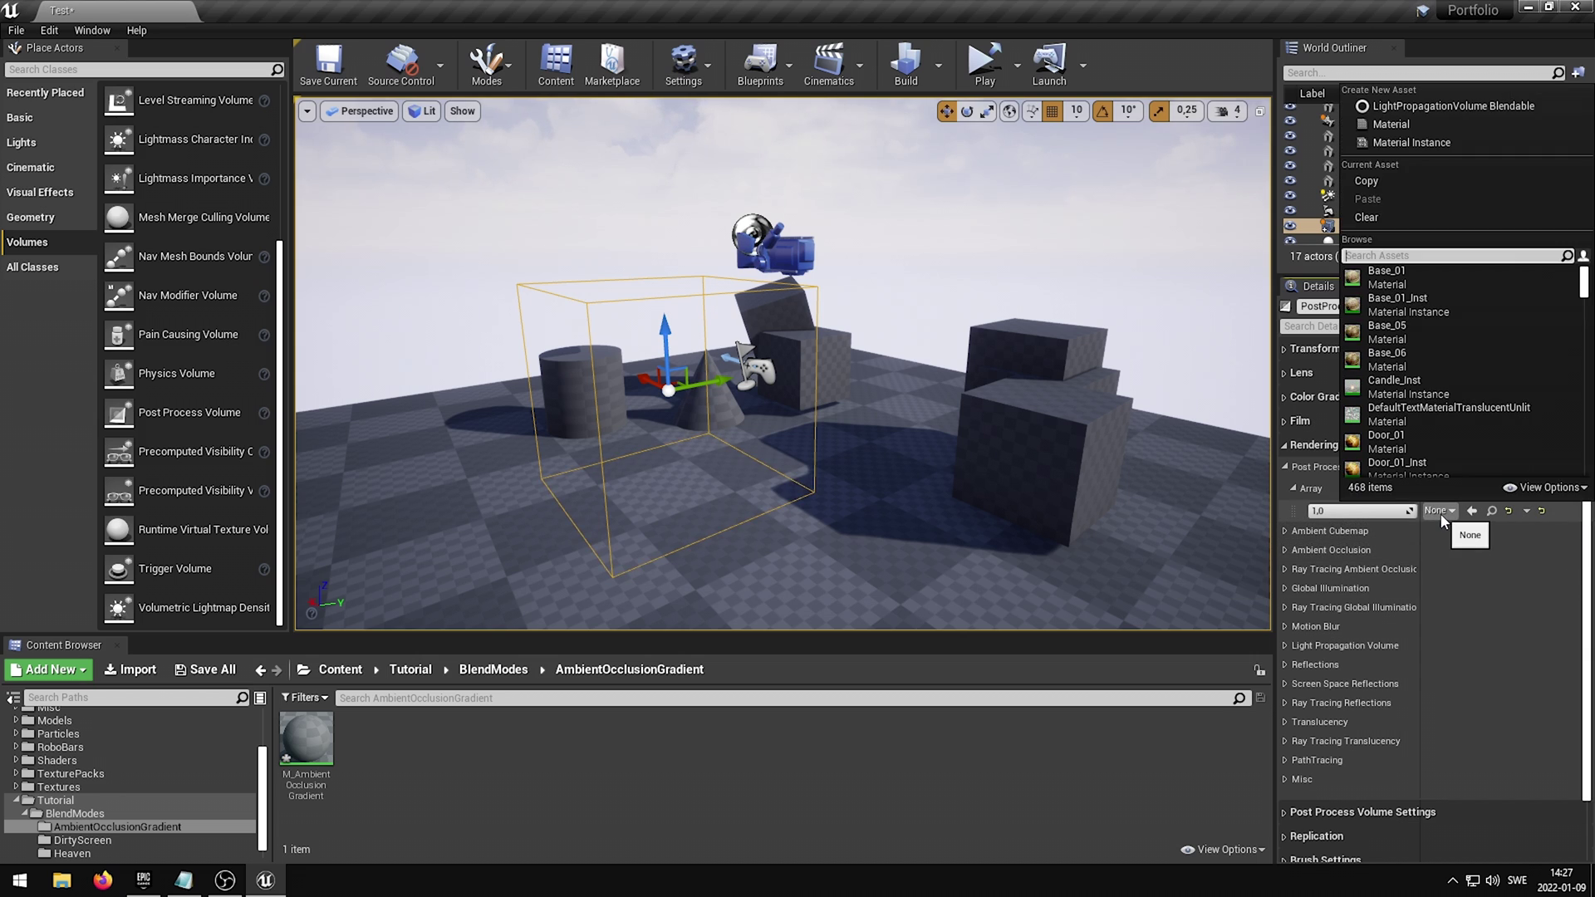
text(M_)
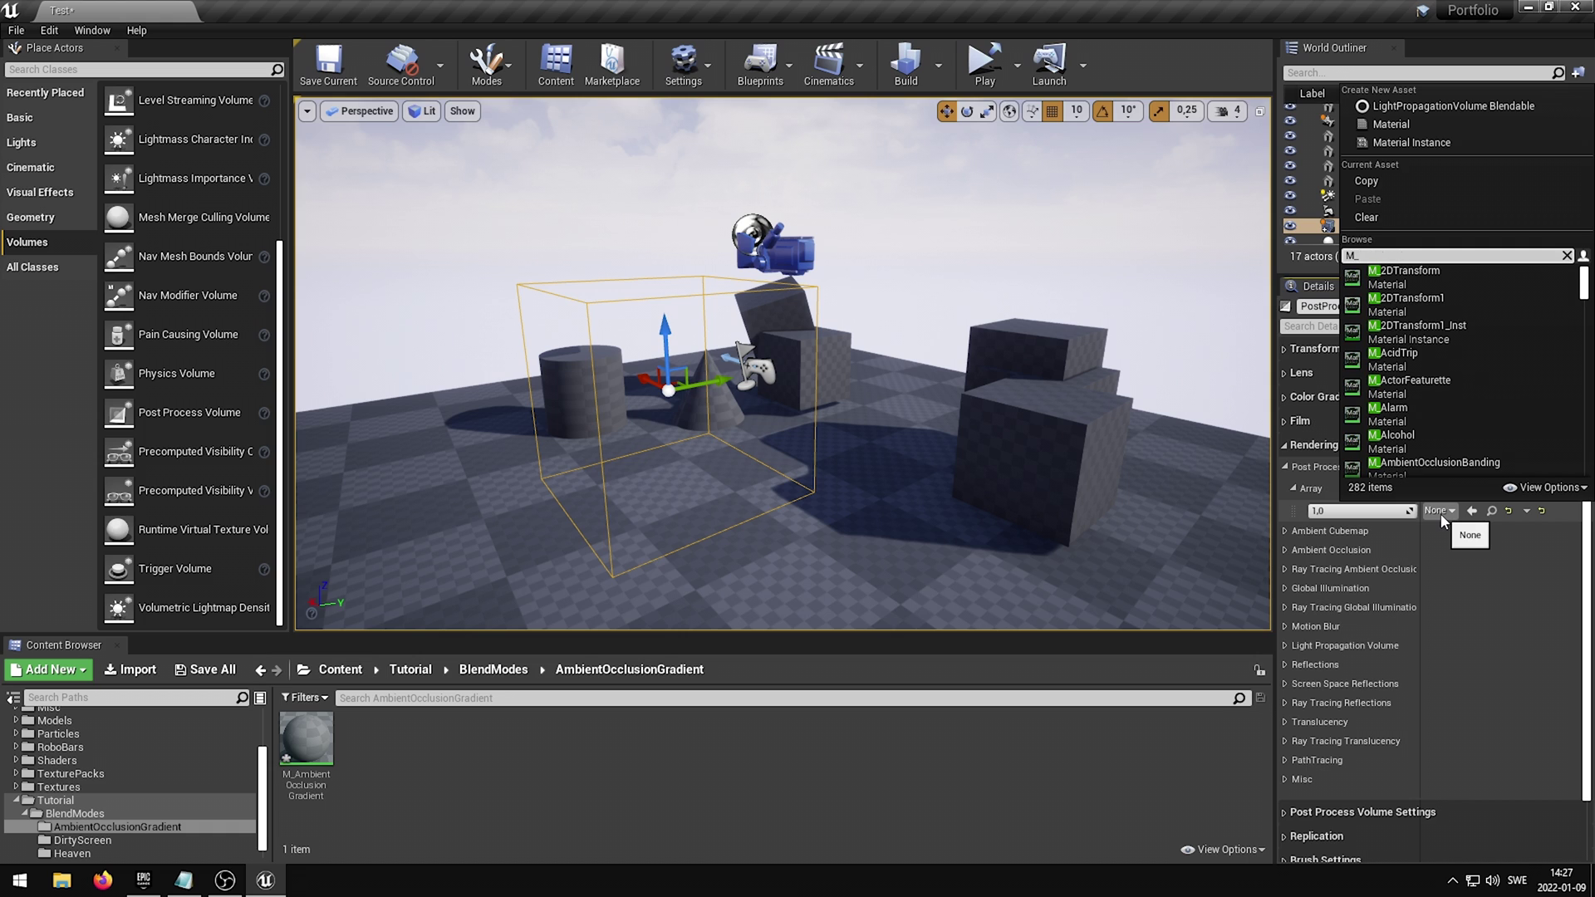
text(ambientocc)
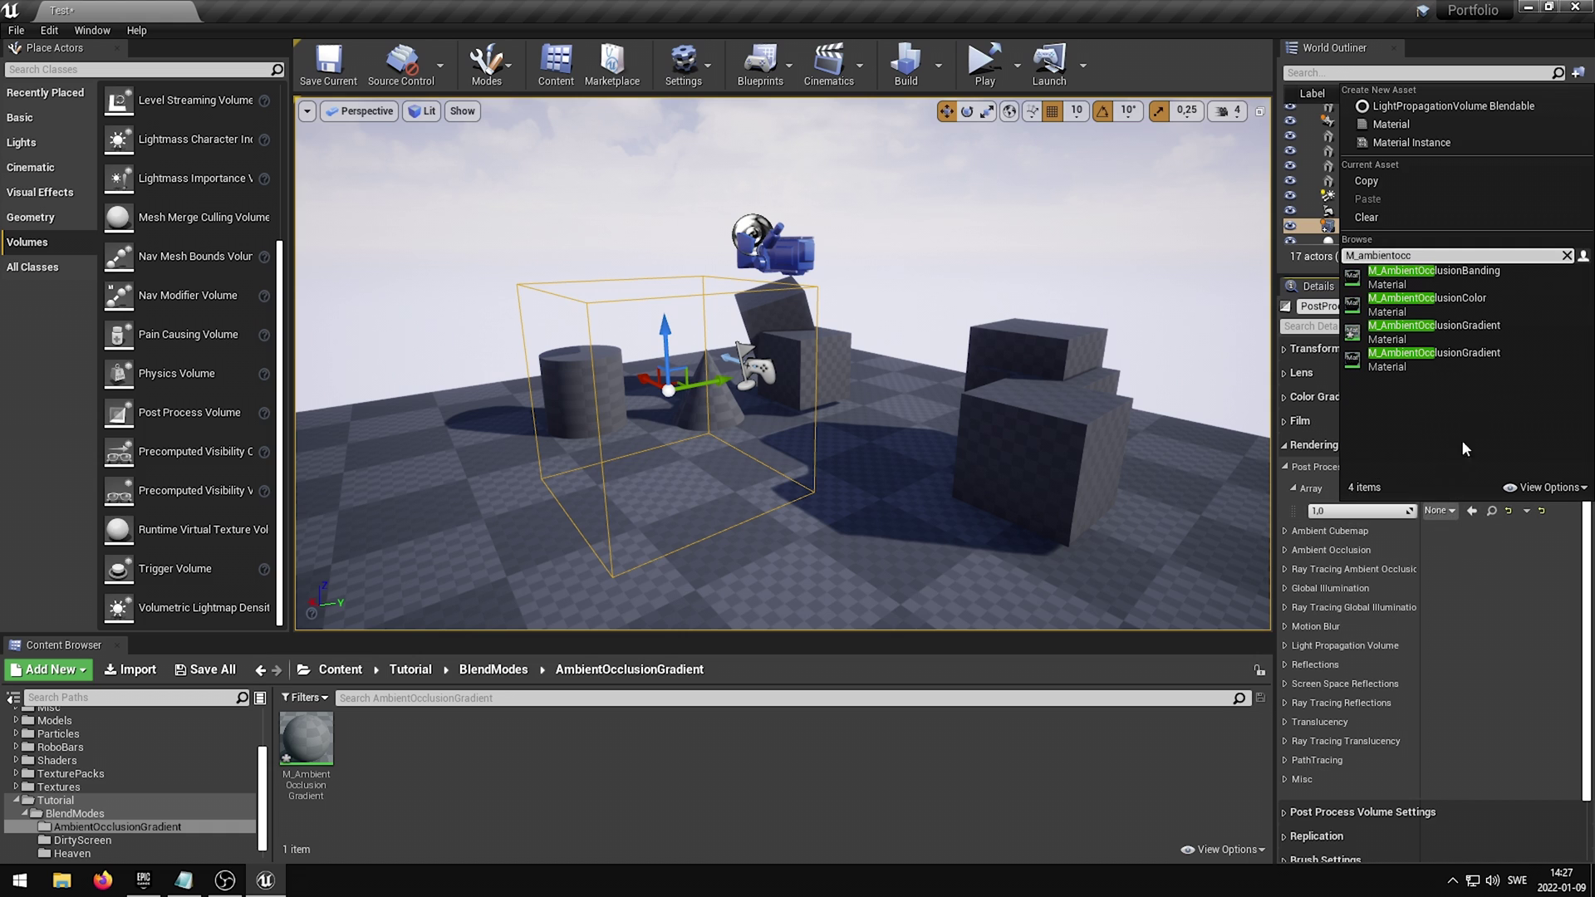
click(1485, 330)
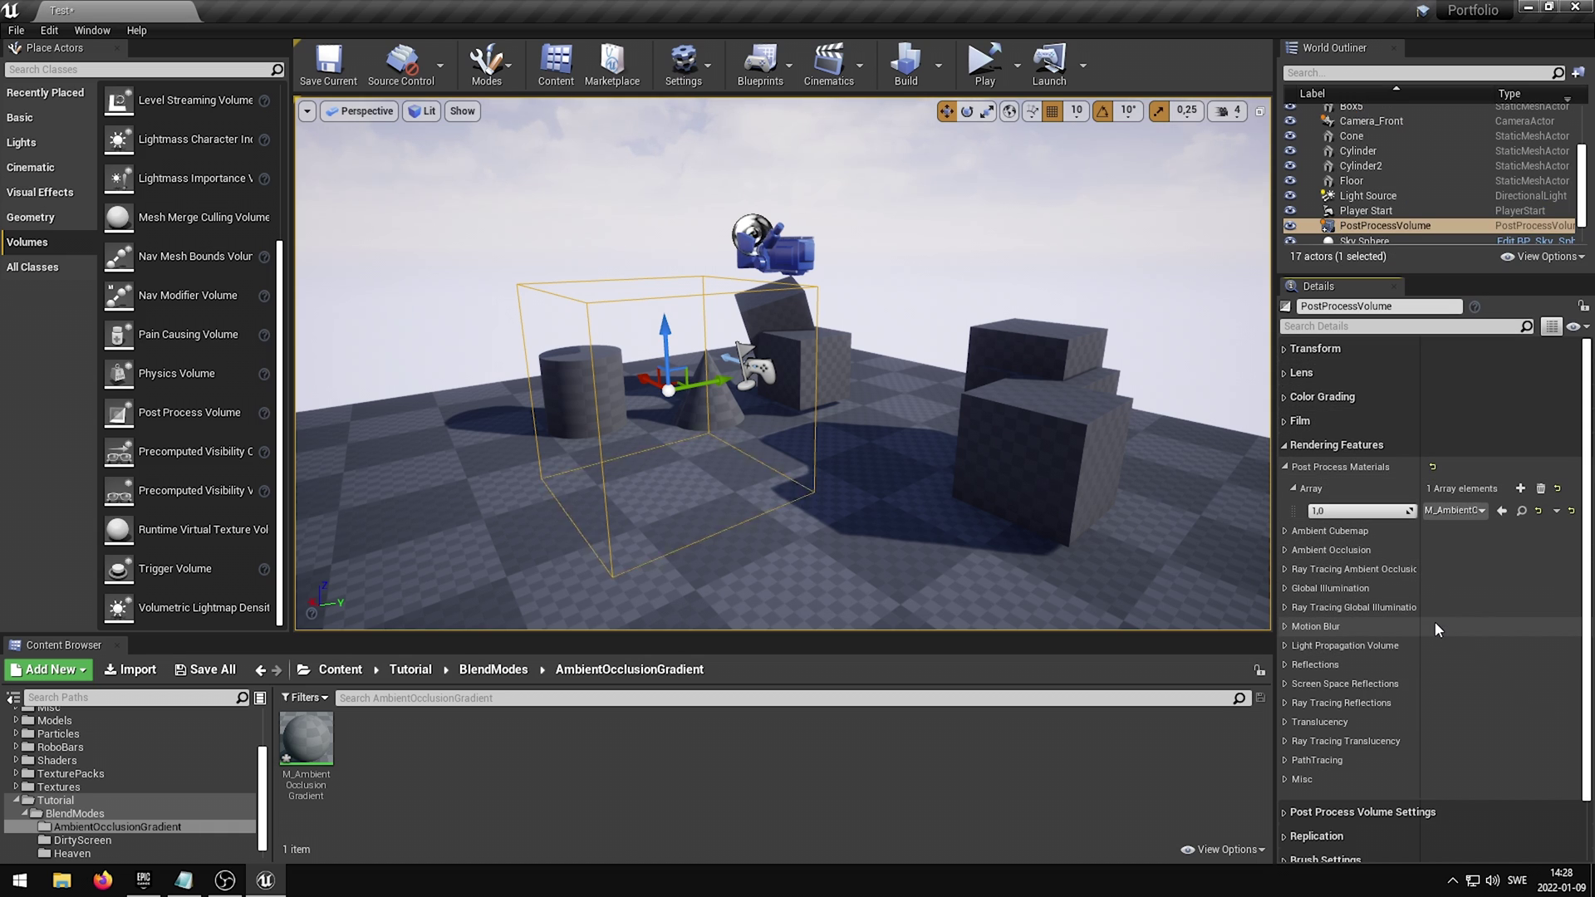
Step: Tick Infinite Extent (Unbound) under the volume's Post Process Volume Settings
click(1286, 446)
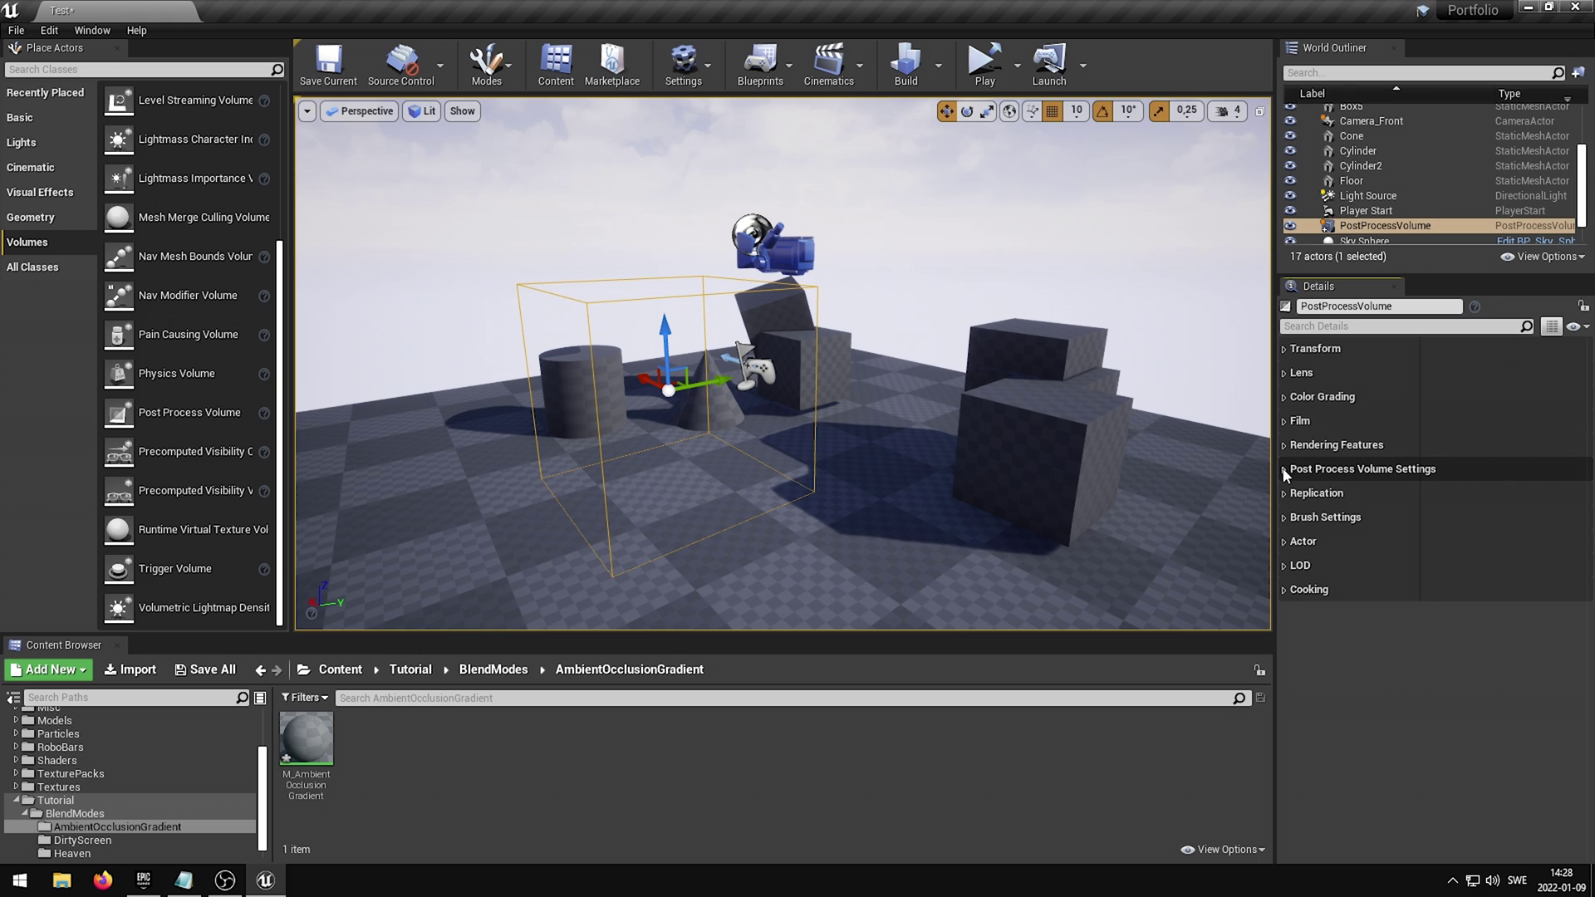
click(1285, 470)
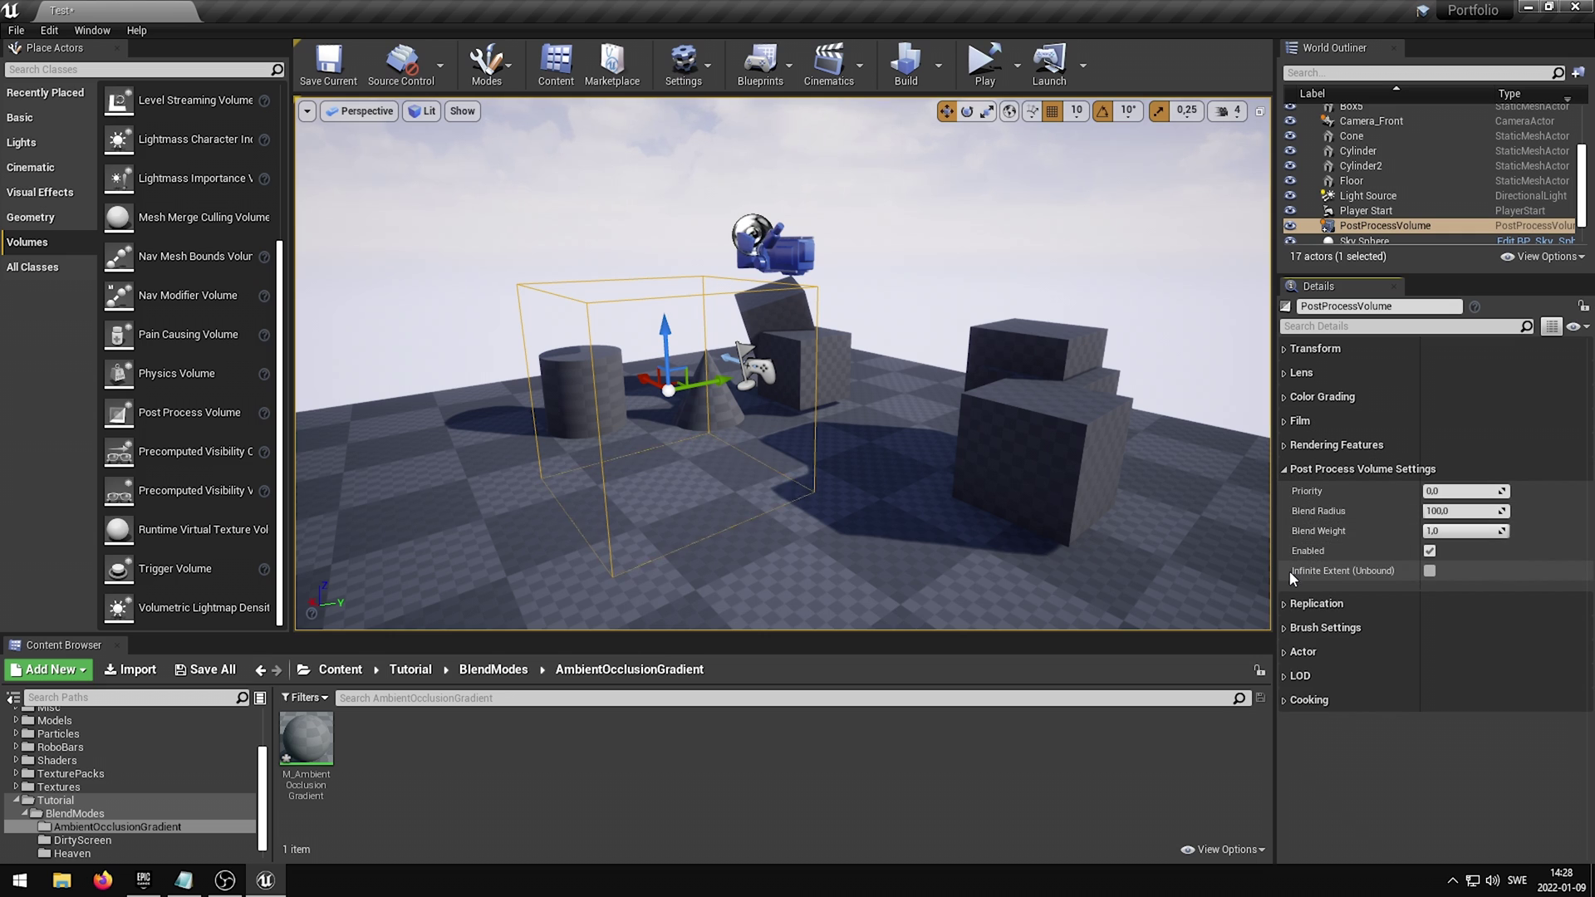
click(1430, 571)
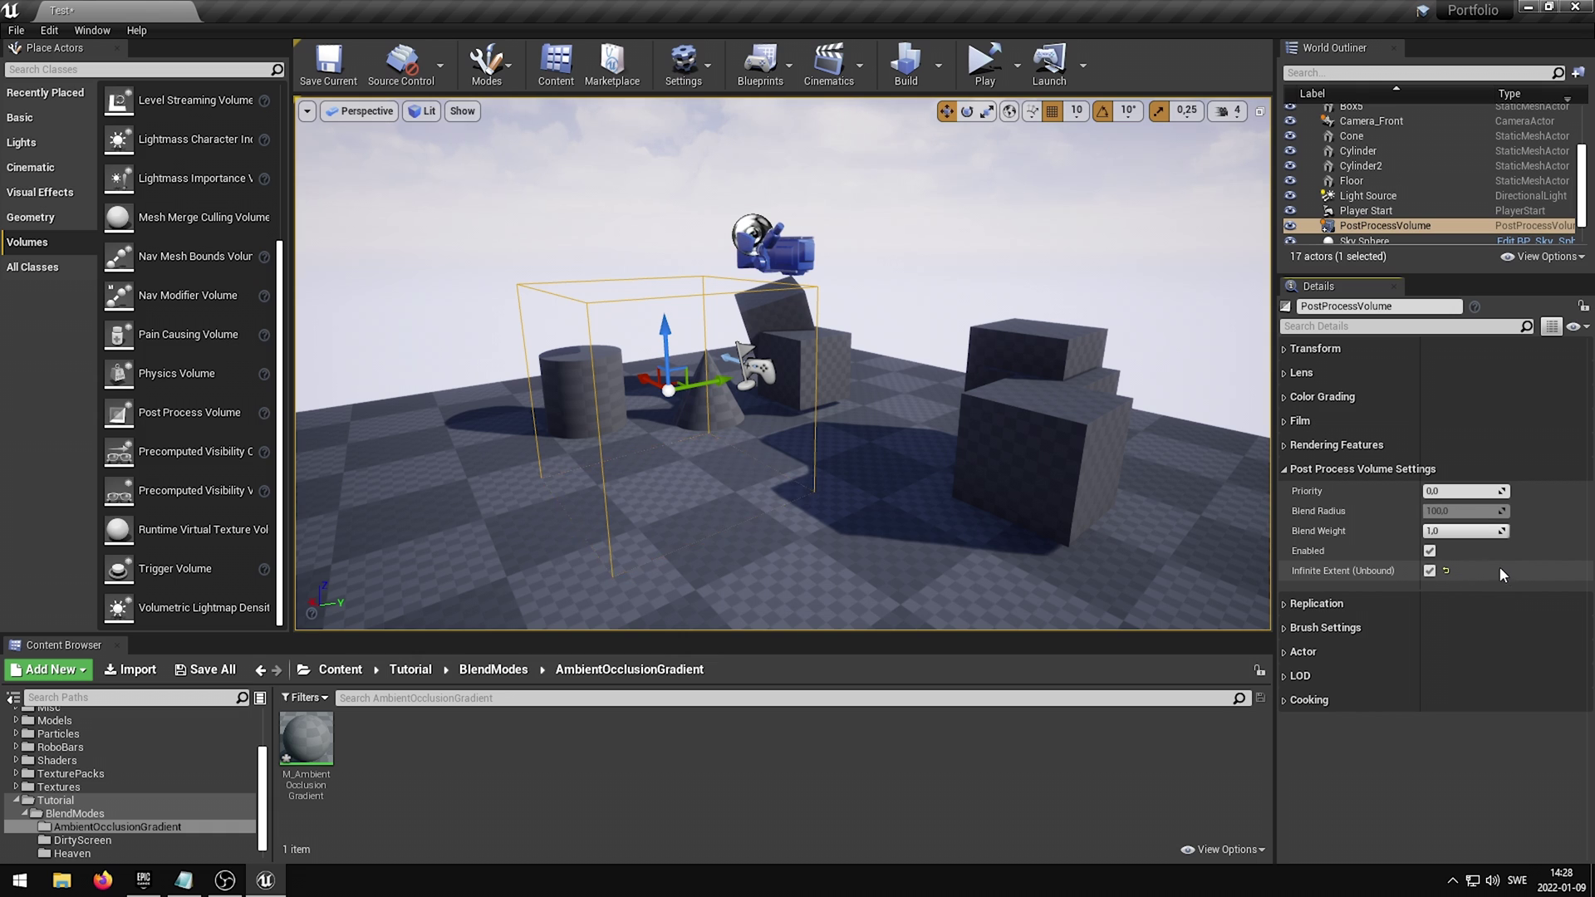
click(1285, 469)
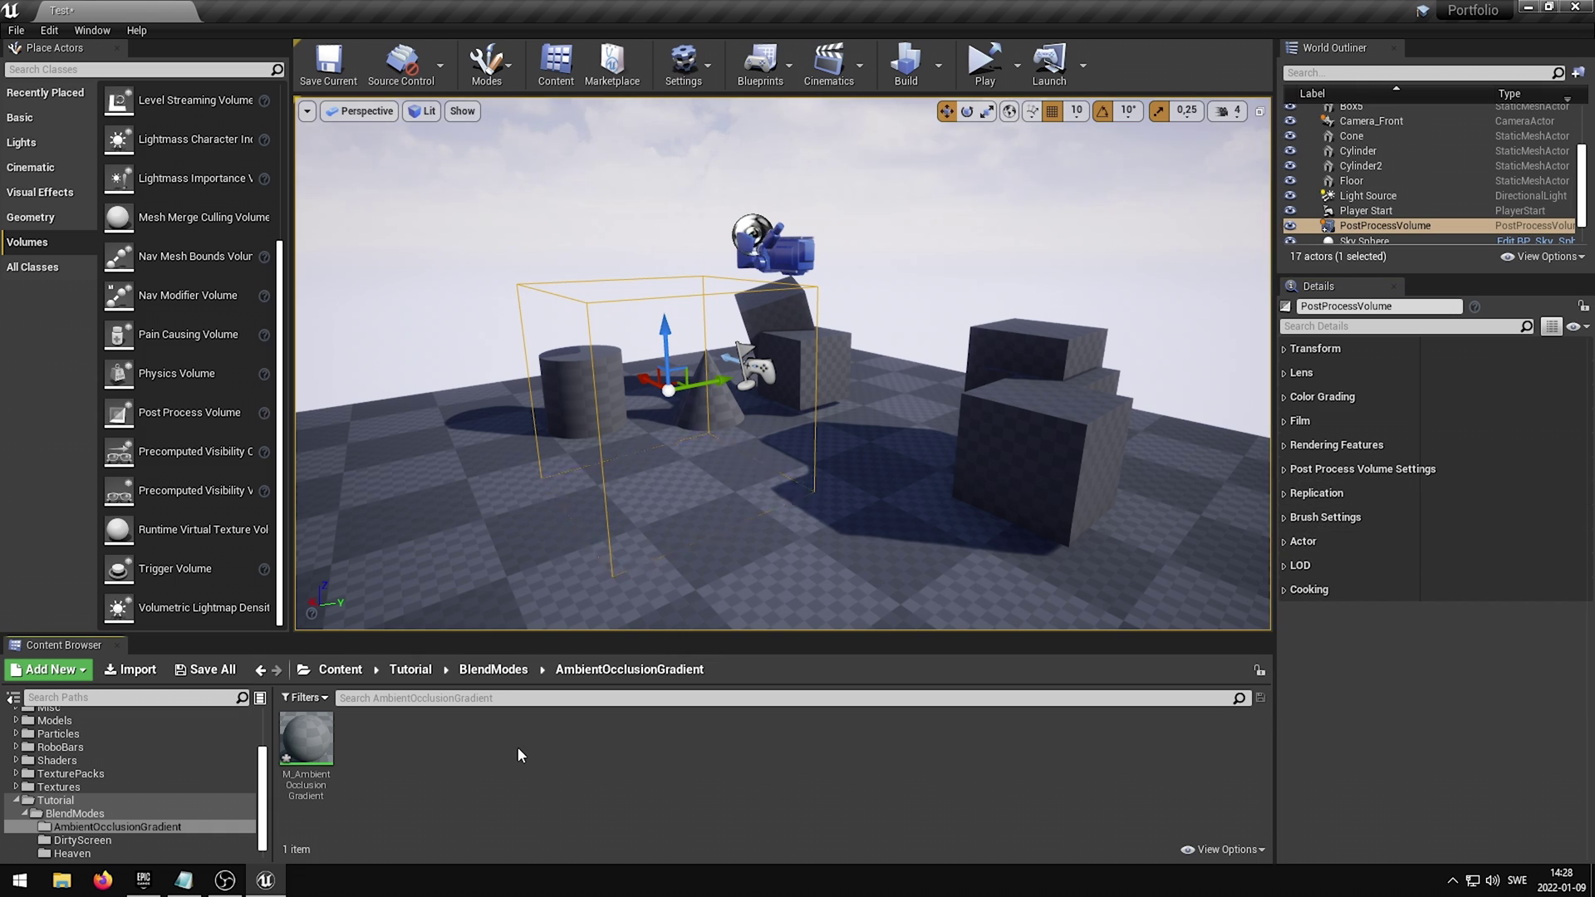
Step: Open M_AmbientOcclusionGradient from the Content Browser in the Material Editor
double_click(306, 739)
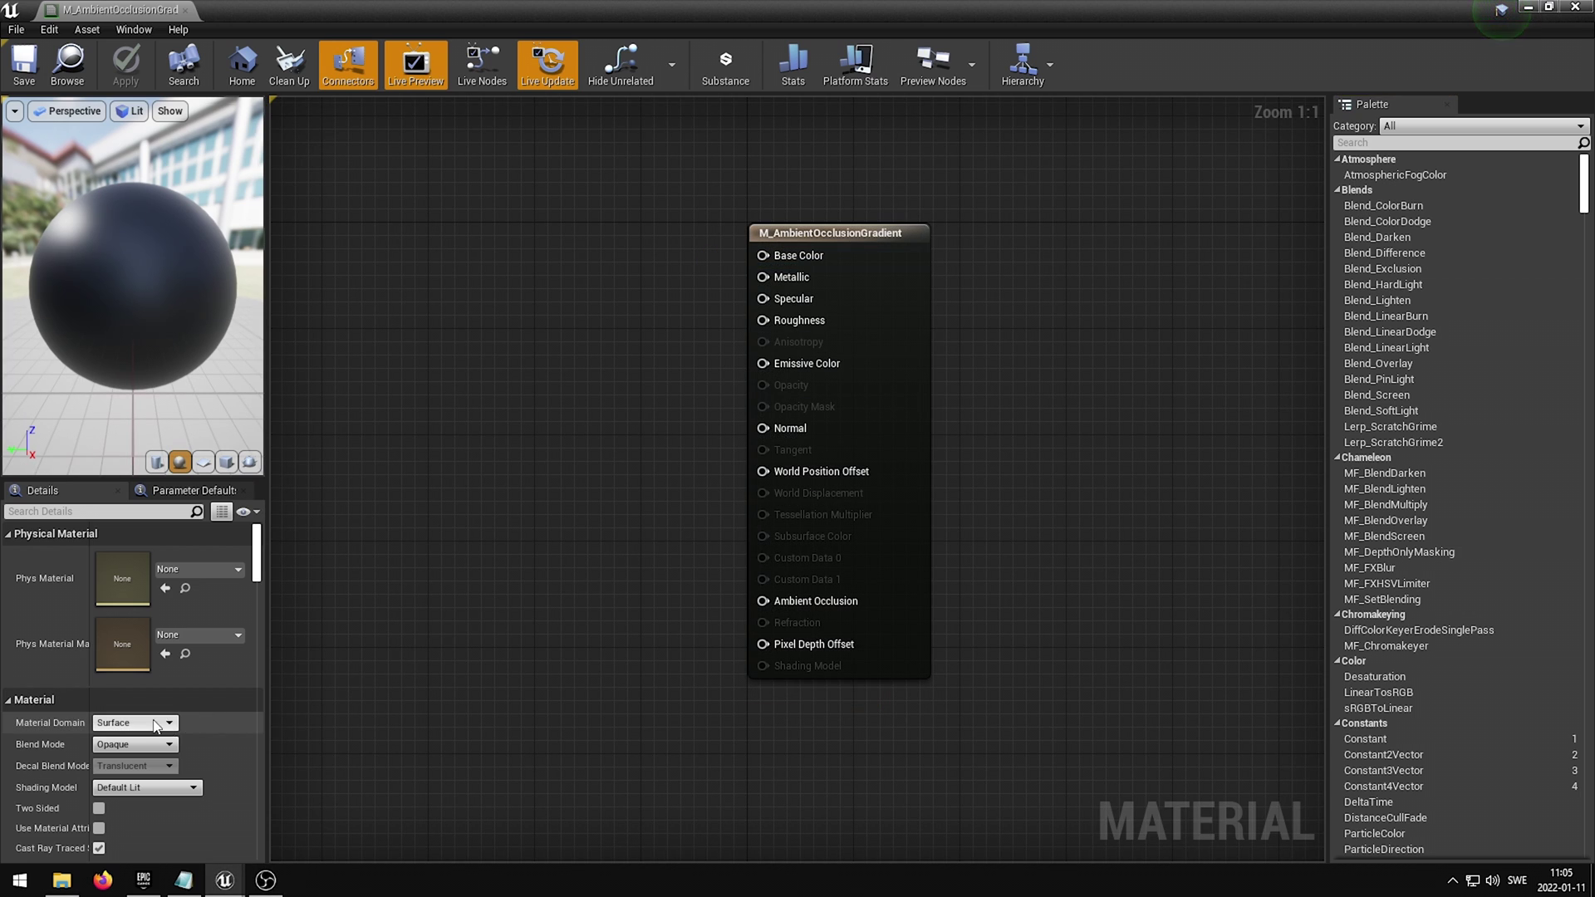
Step: Set Material Domain to Post Process and Blendable Location to Before Tonemapping
click(135, 724)
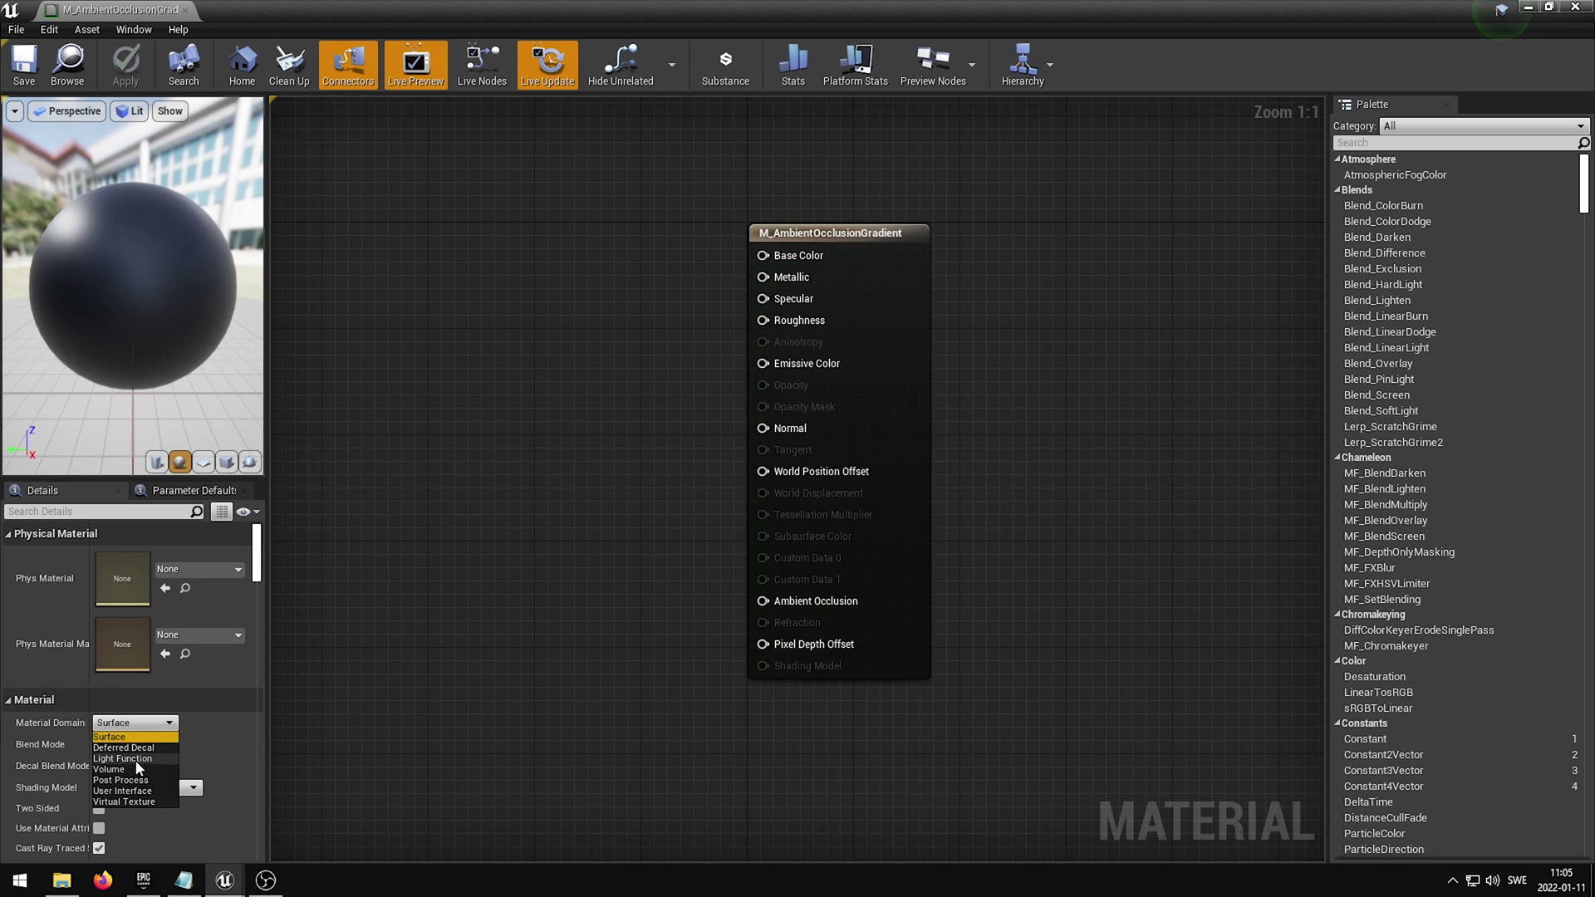
click(120, 780)
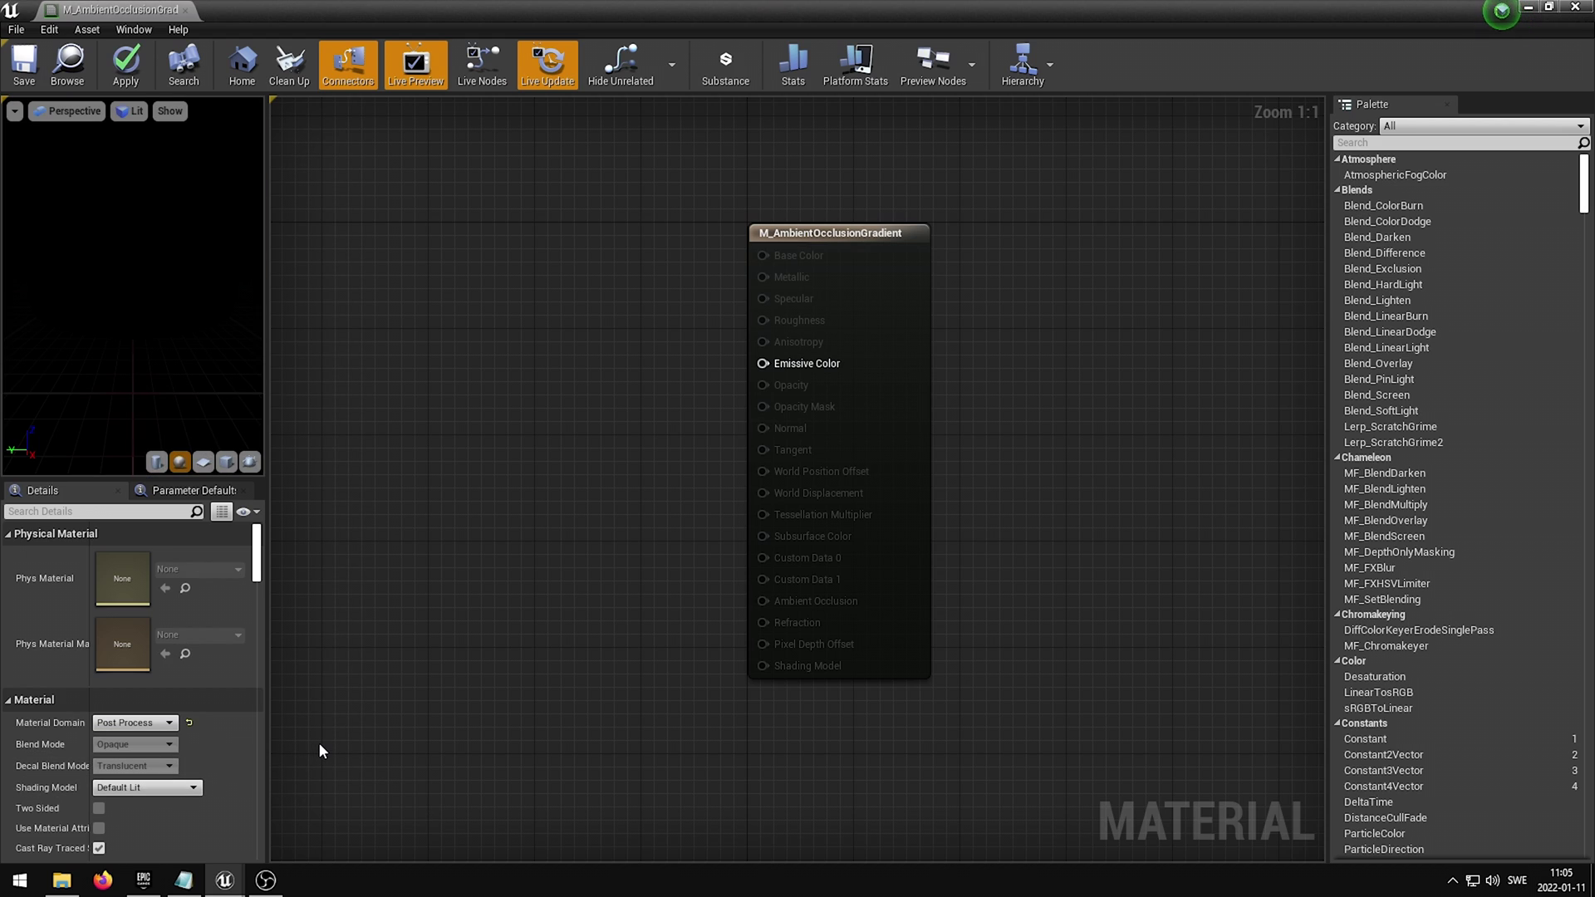
drag(256, 565, 256, 795)
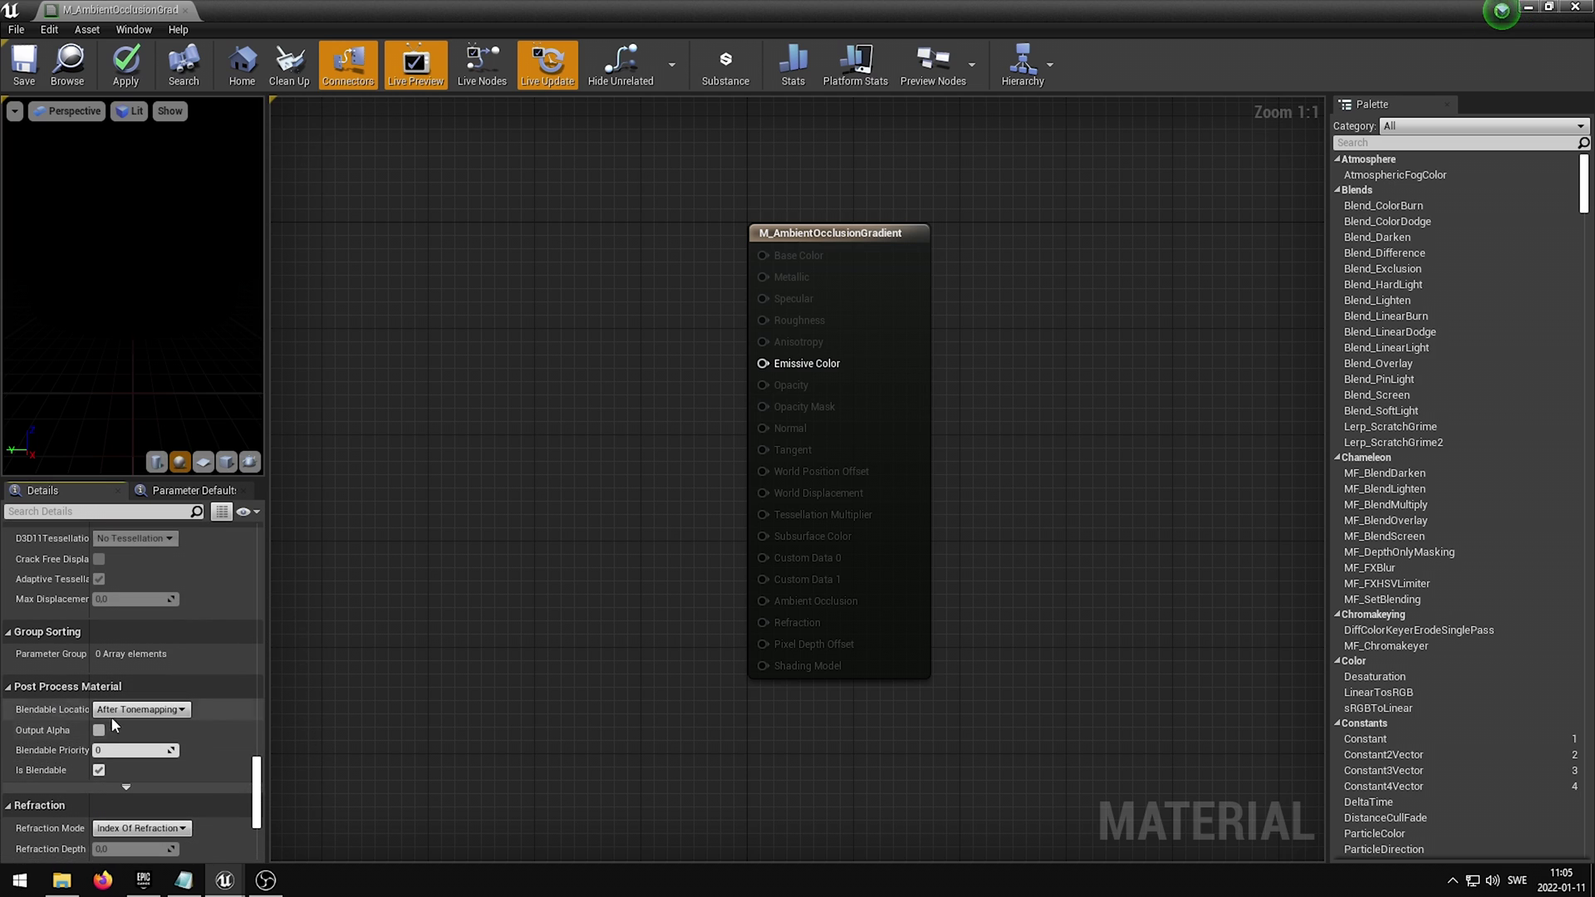
drag(88, 708, 108, 708)
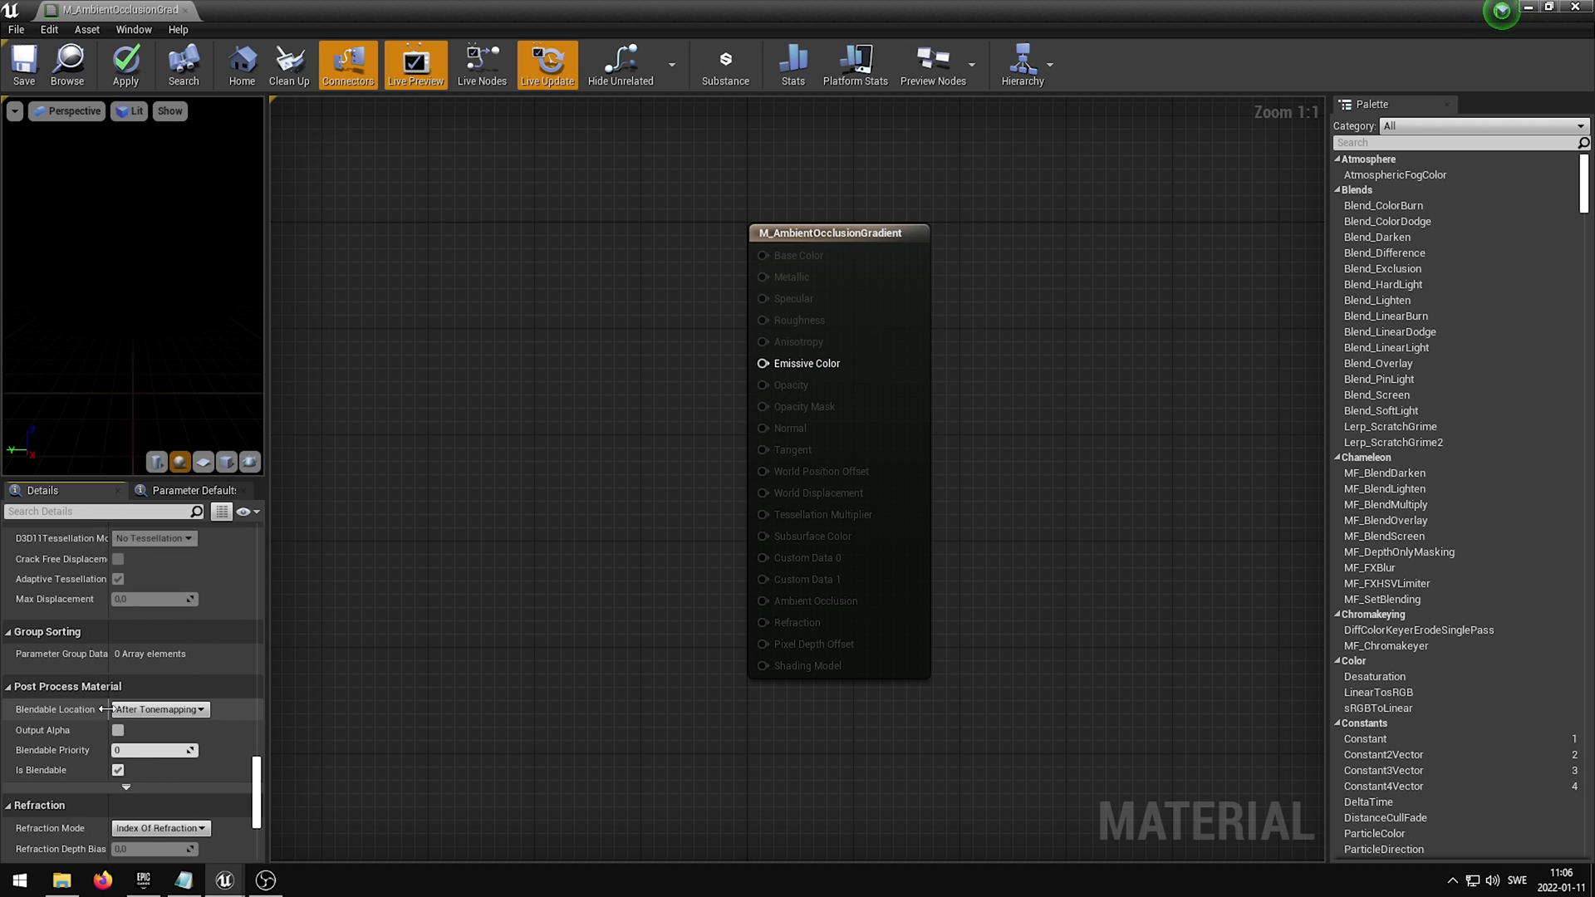
click(118, 713)
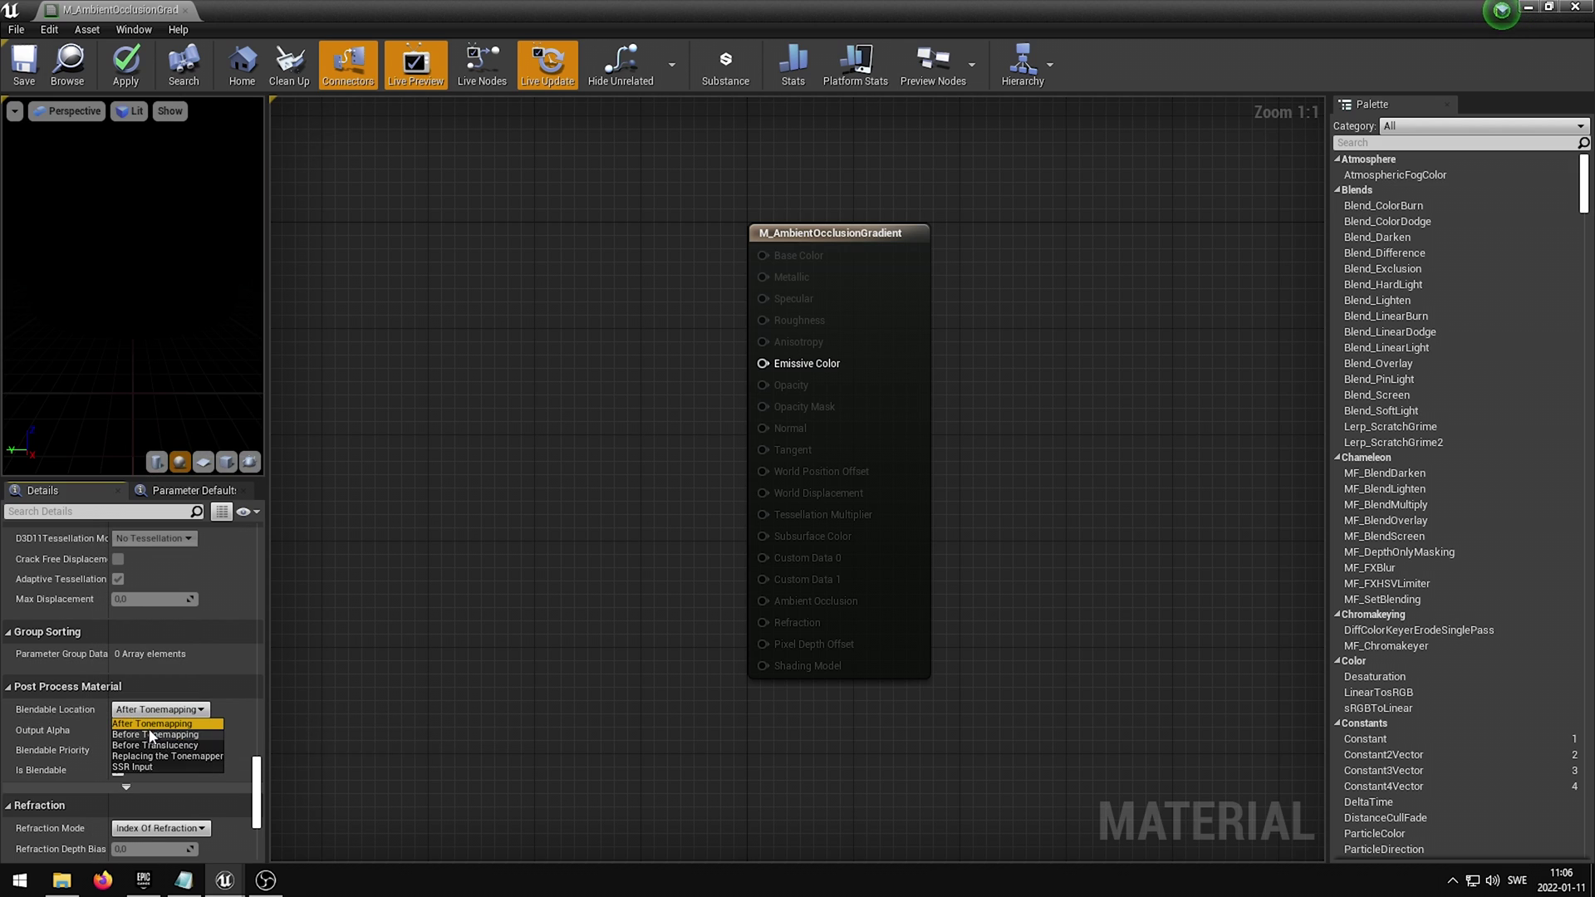
click(152, 739)
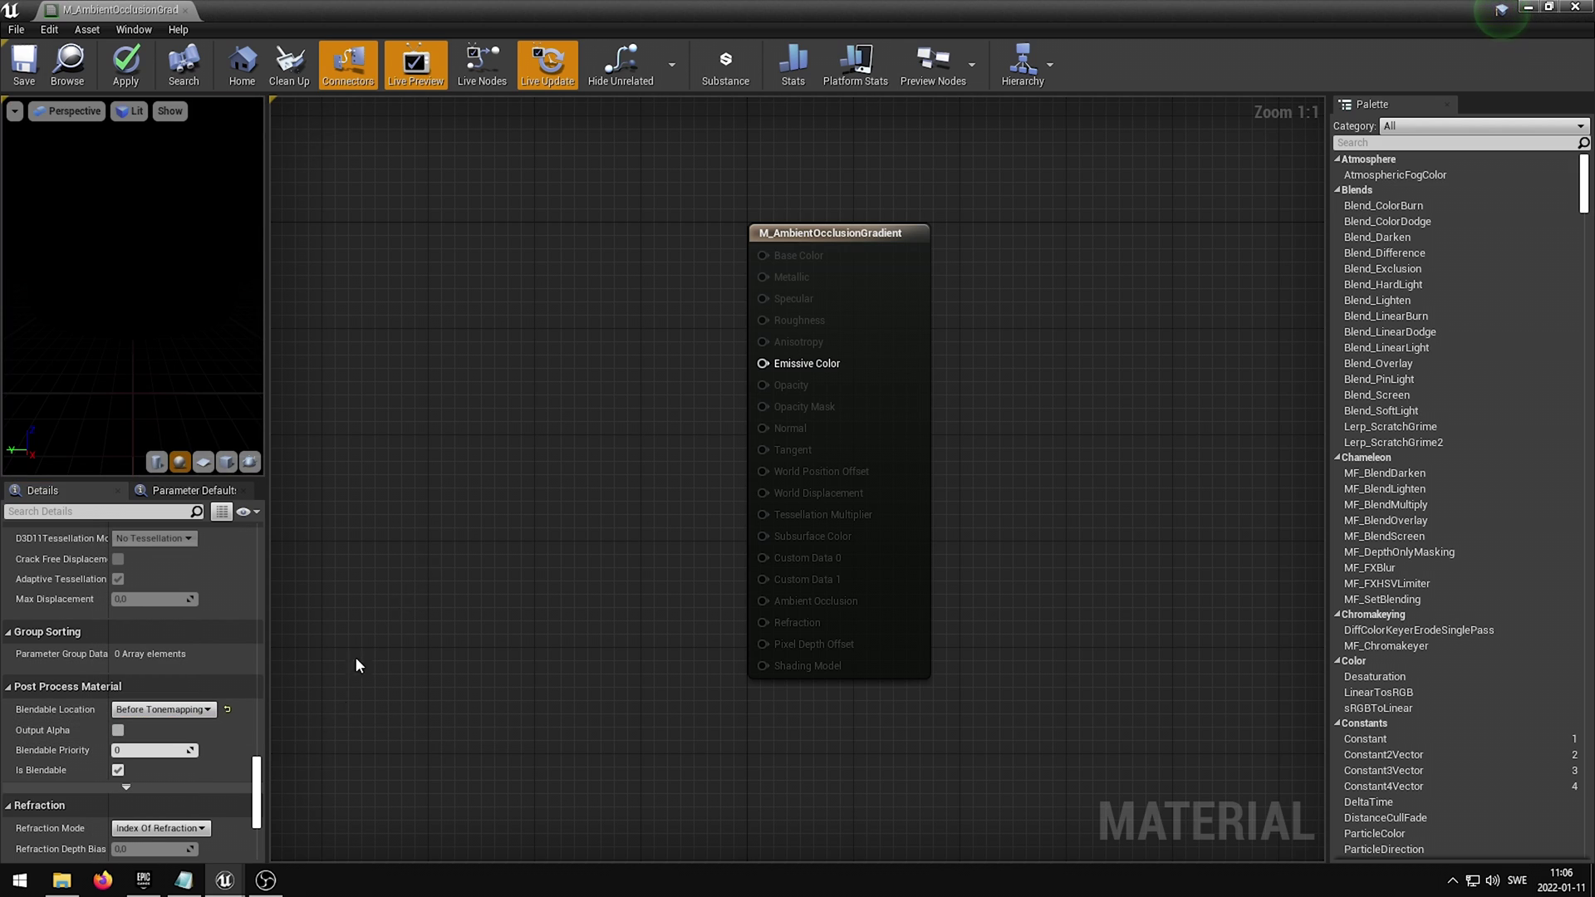
drag(259, 785, 262, 531)
right_drag(448, 541, 770, 534)
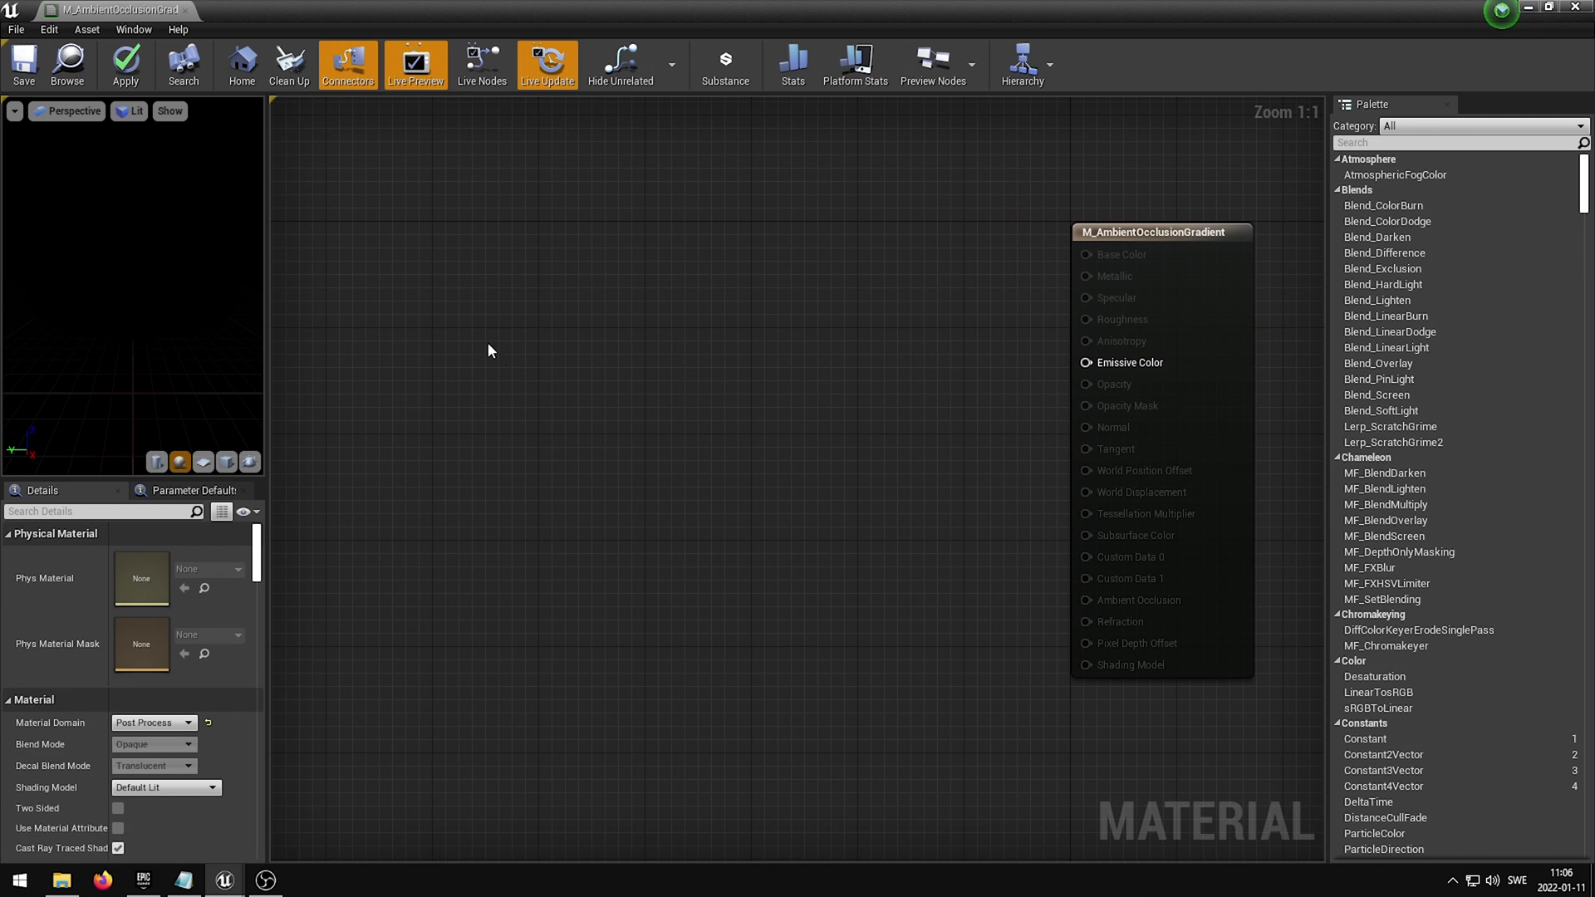
Step: Add the Elias Wick Color blend node beside the result node, feeding Emissive Color
right_click(469, 285)
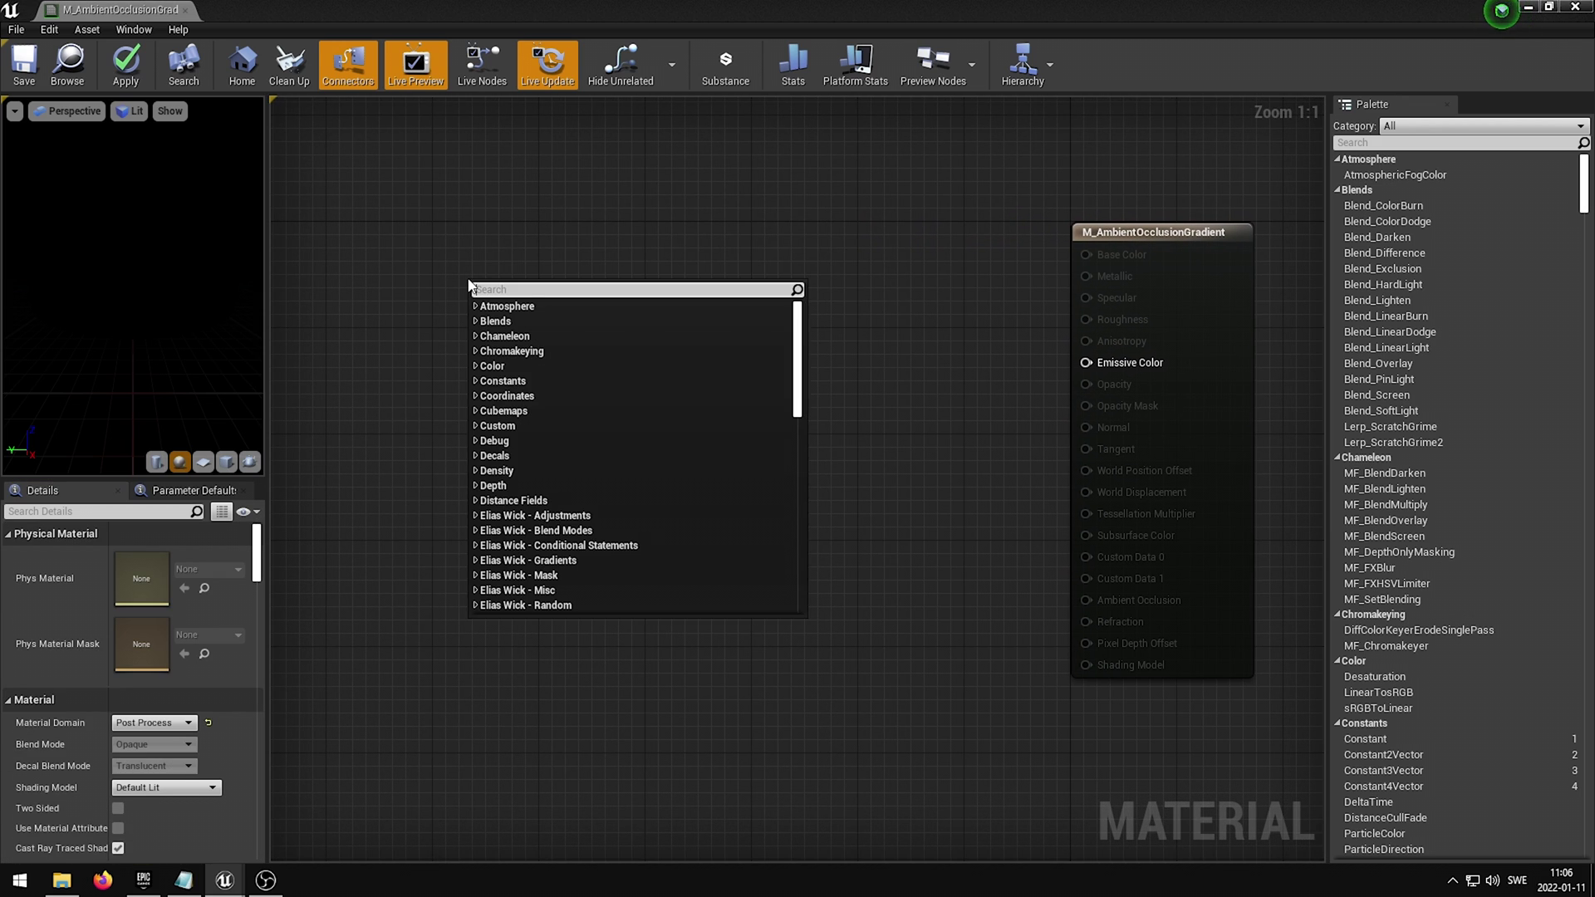
text(elia)
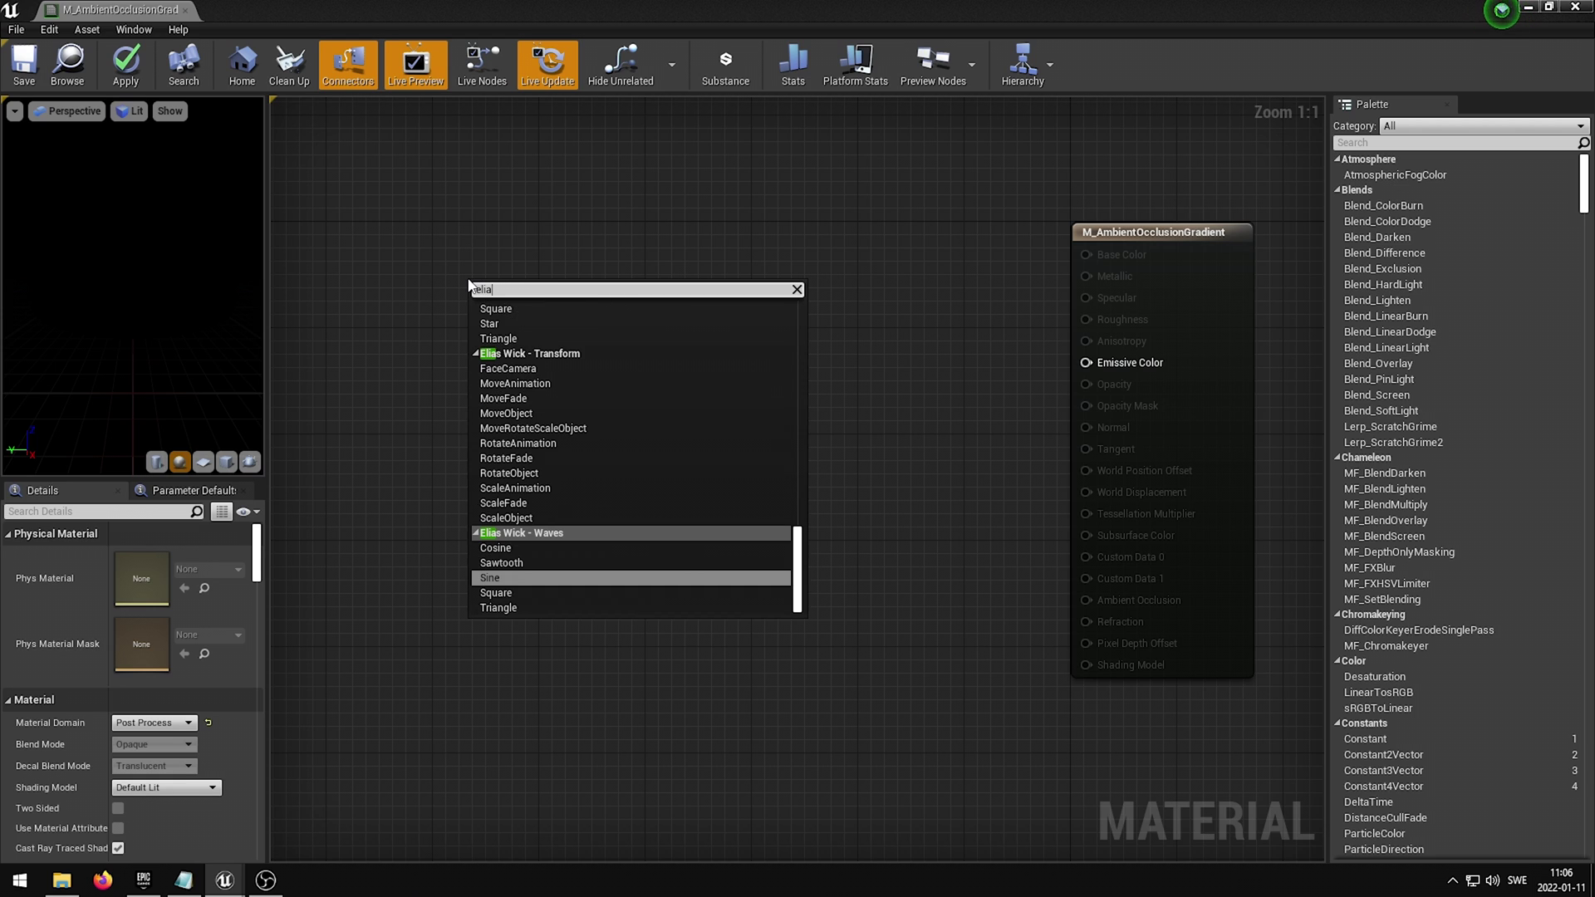
text(s wick - Blend)
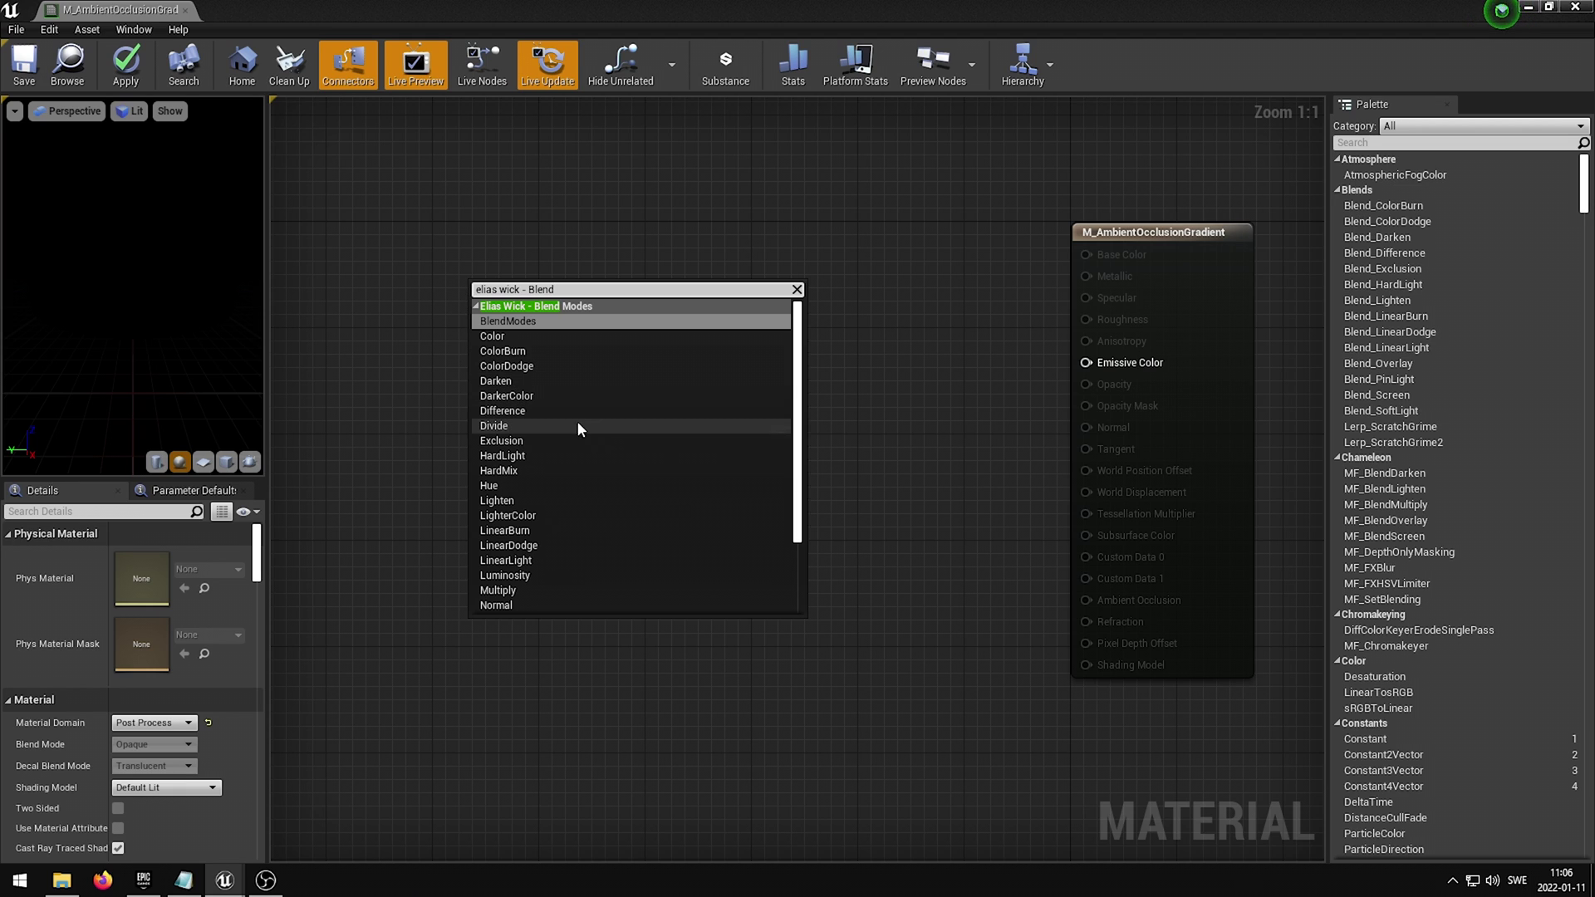
click(799, 355)
mouse_move(799, 356)
mouse_down()
mouse_move(797, 456)
mouse_move(797, 325)
mouse_move(796, 346)
mouse_up()
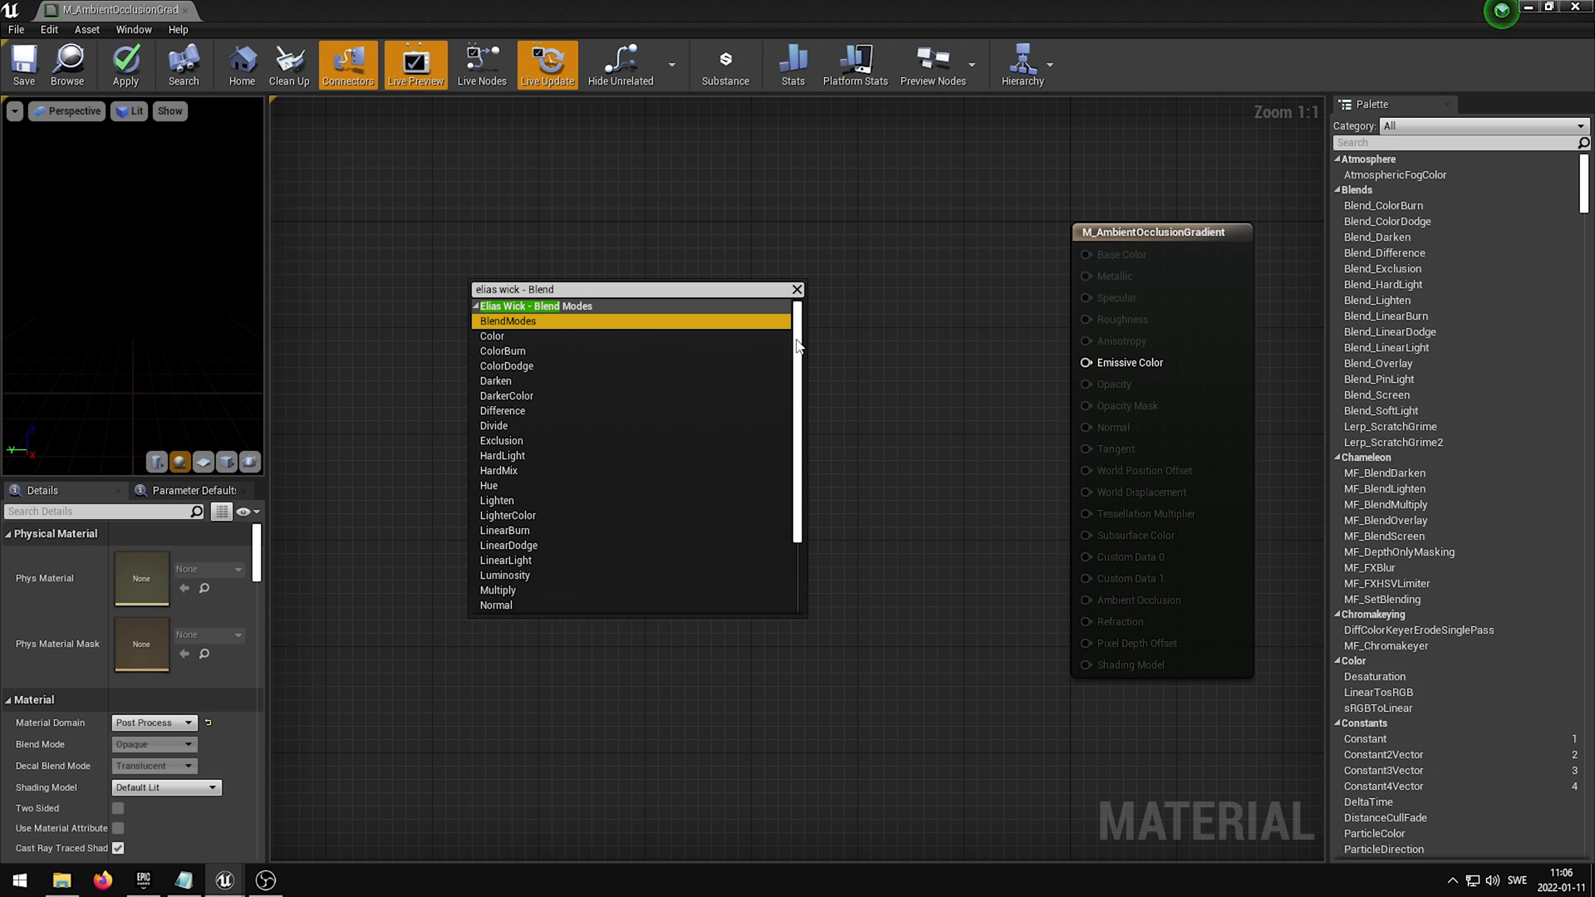
click(513, 340)
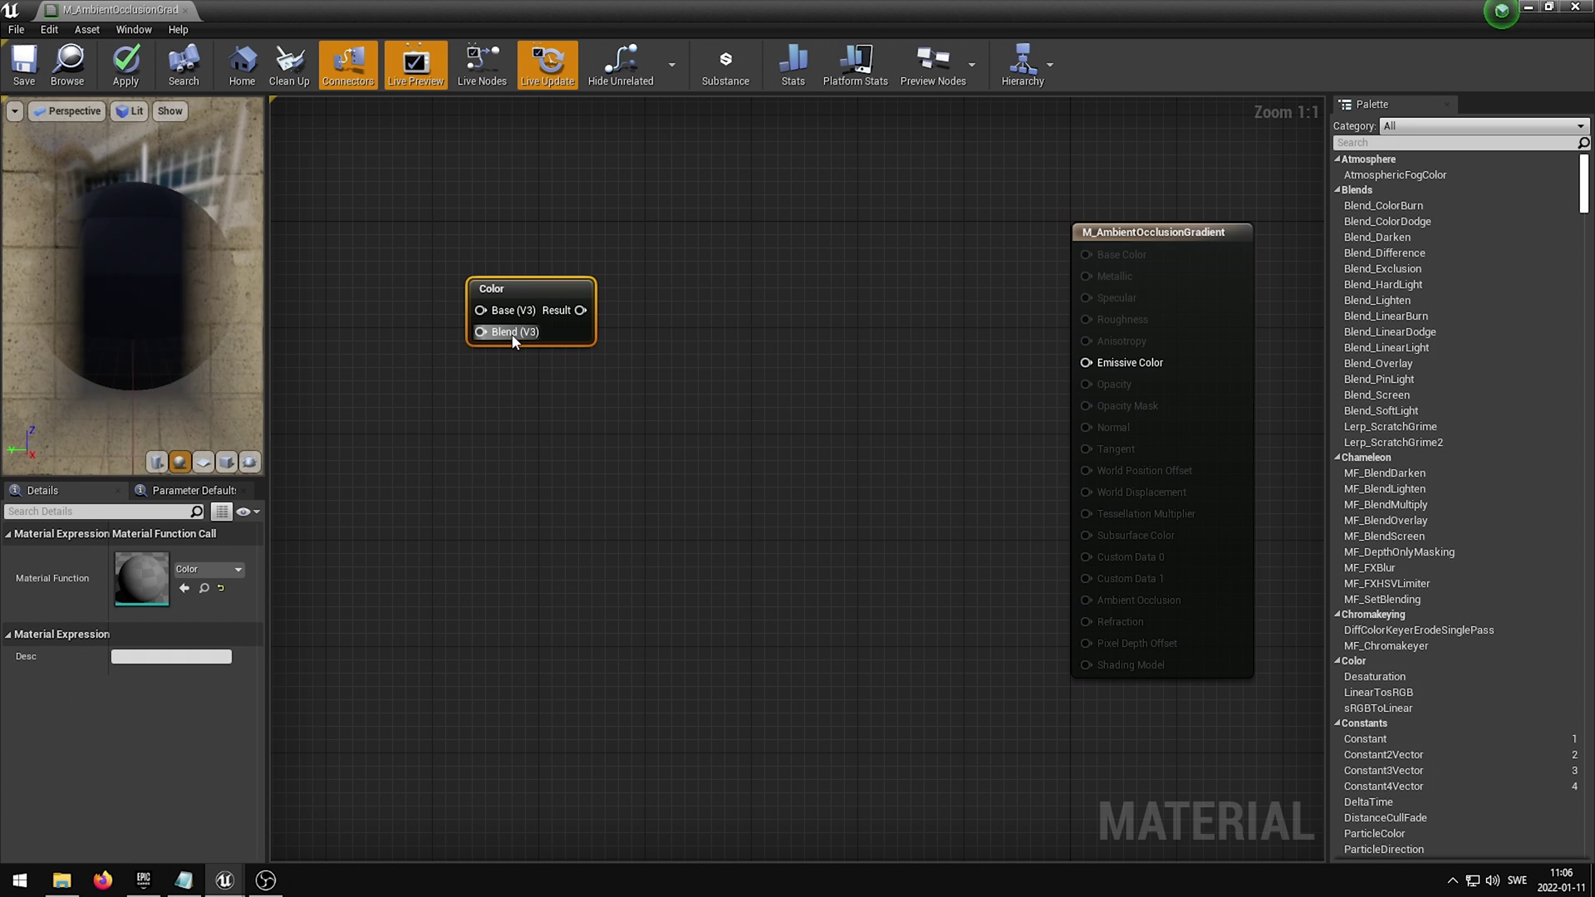
drag(548, 293, 1077, 395)
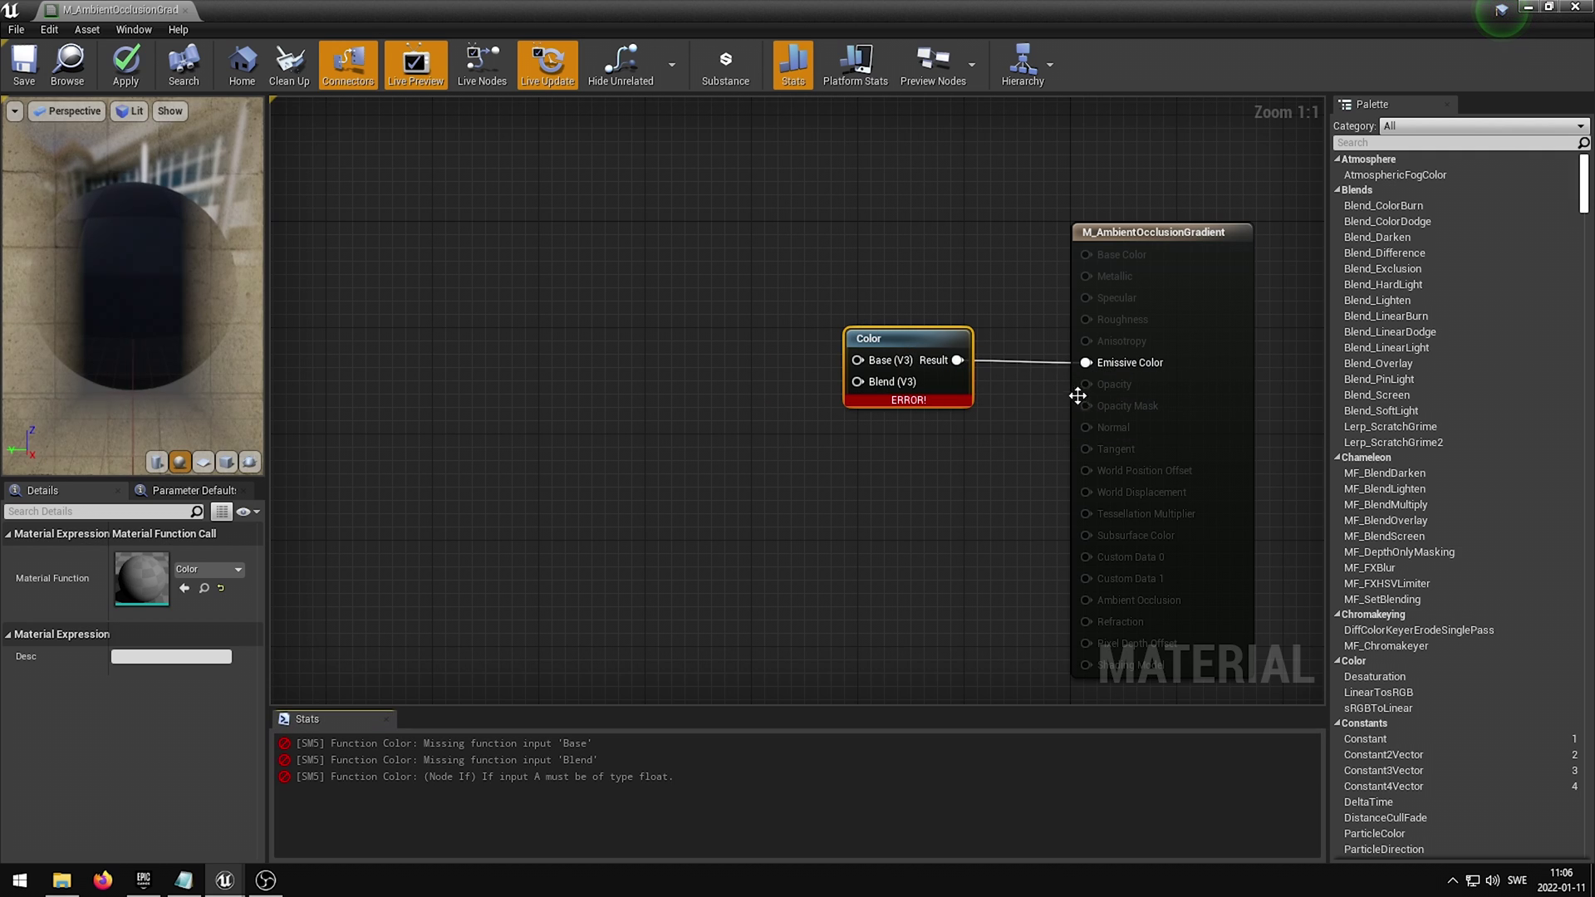
click(964, 472)
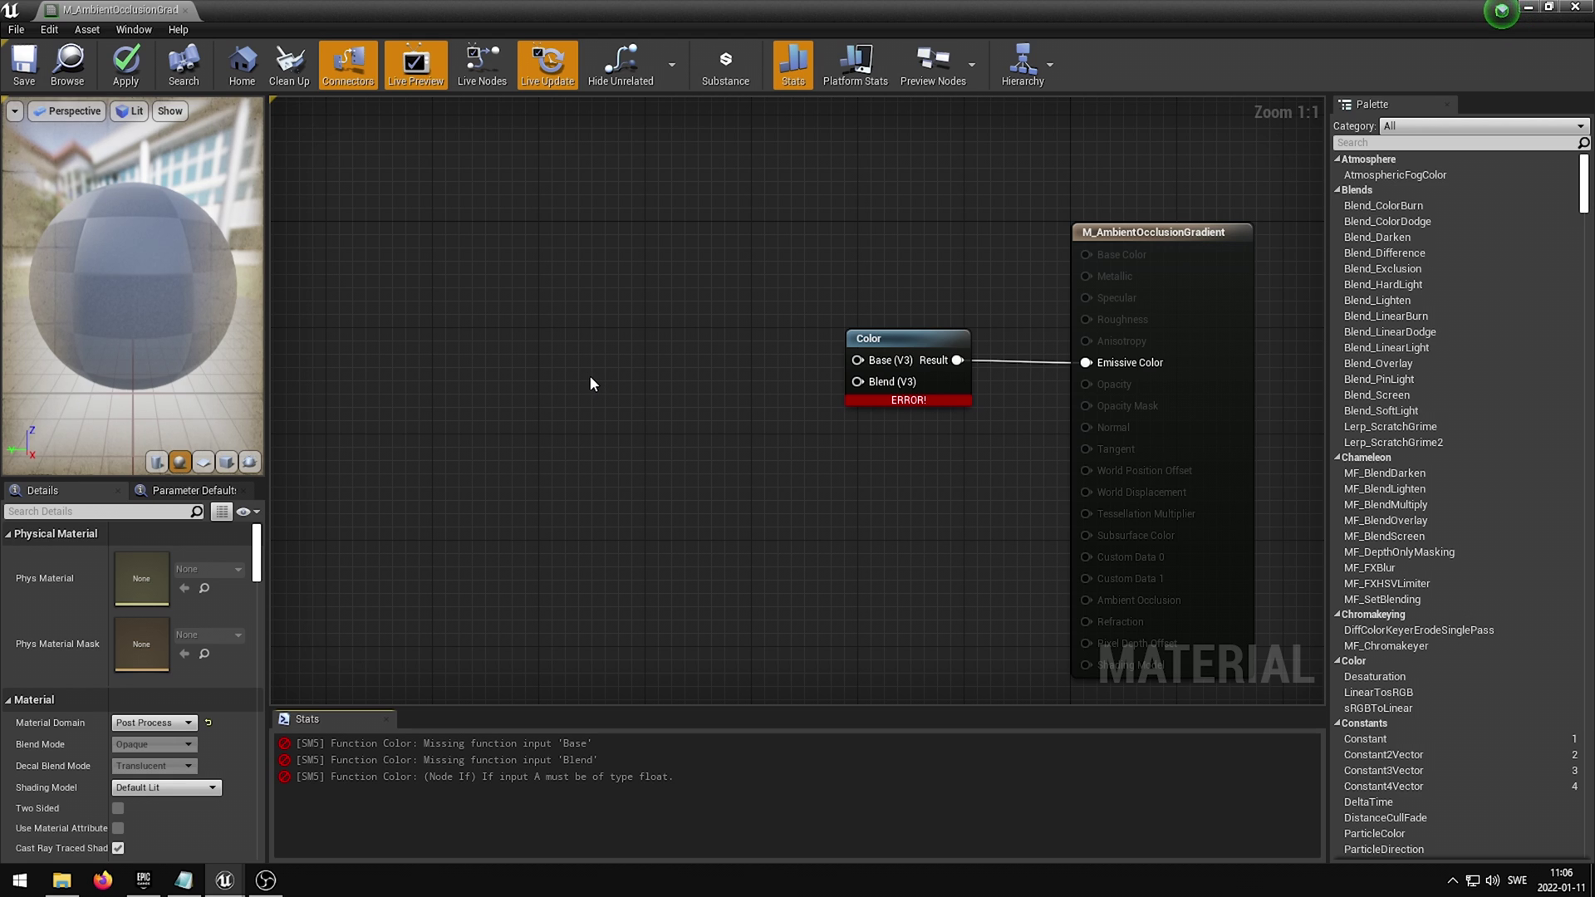
Step: Add a Texture Sample using Gradient_Texture with its RGB wired into the Color node's Blend input
click(591, 377)
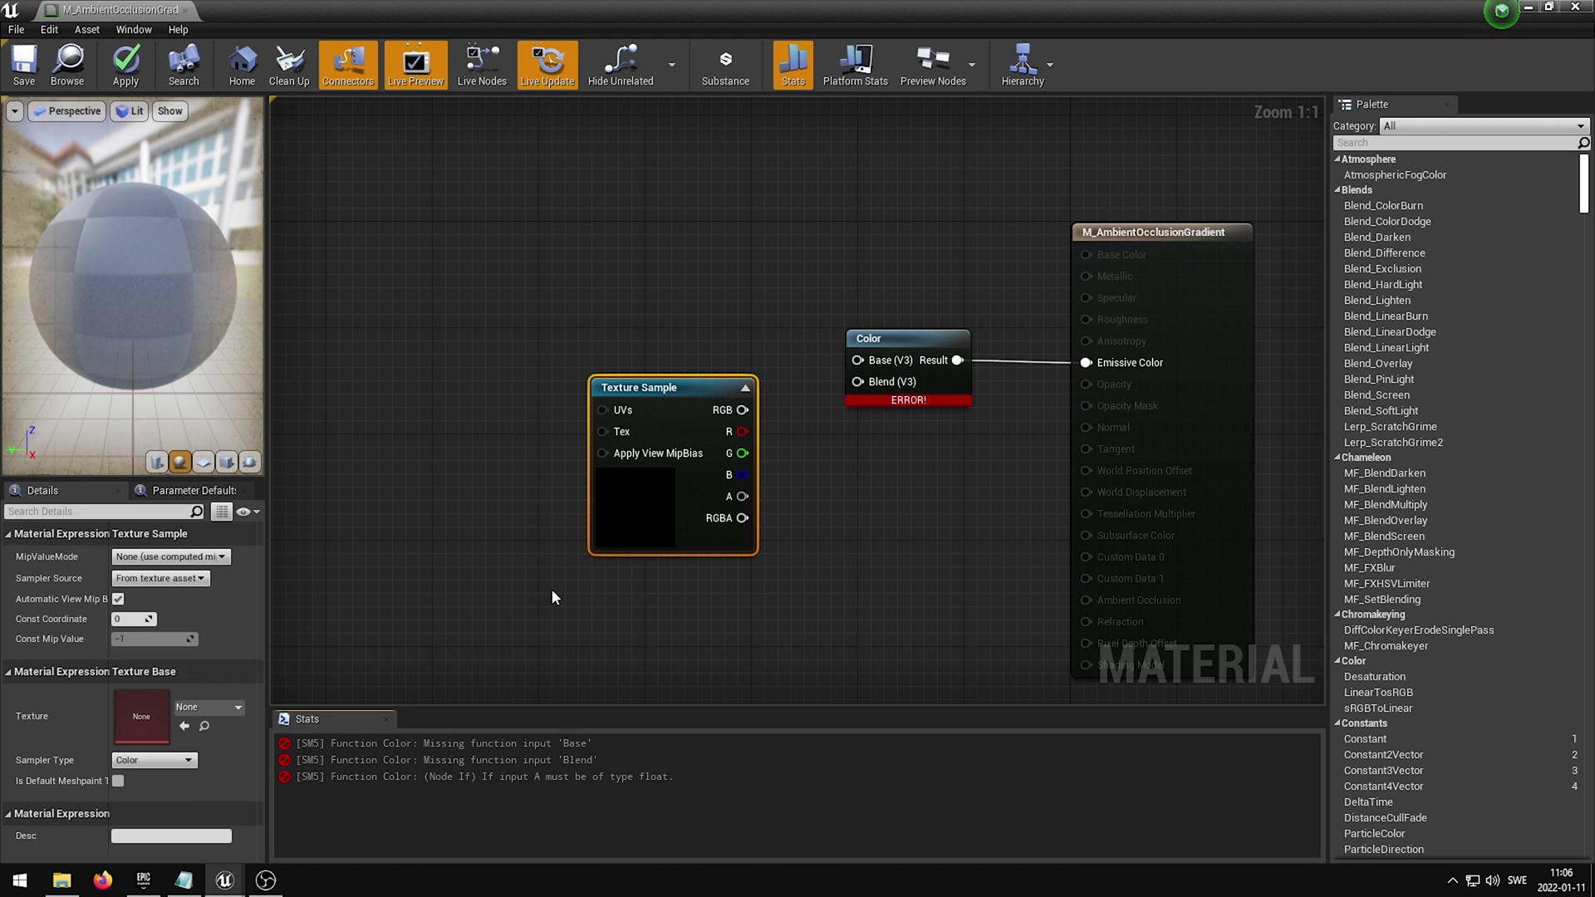
drag(741, 409, 857, 382)
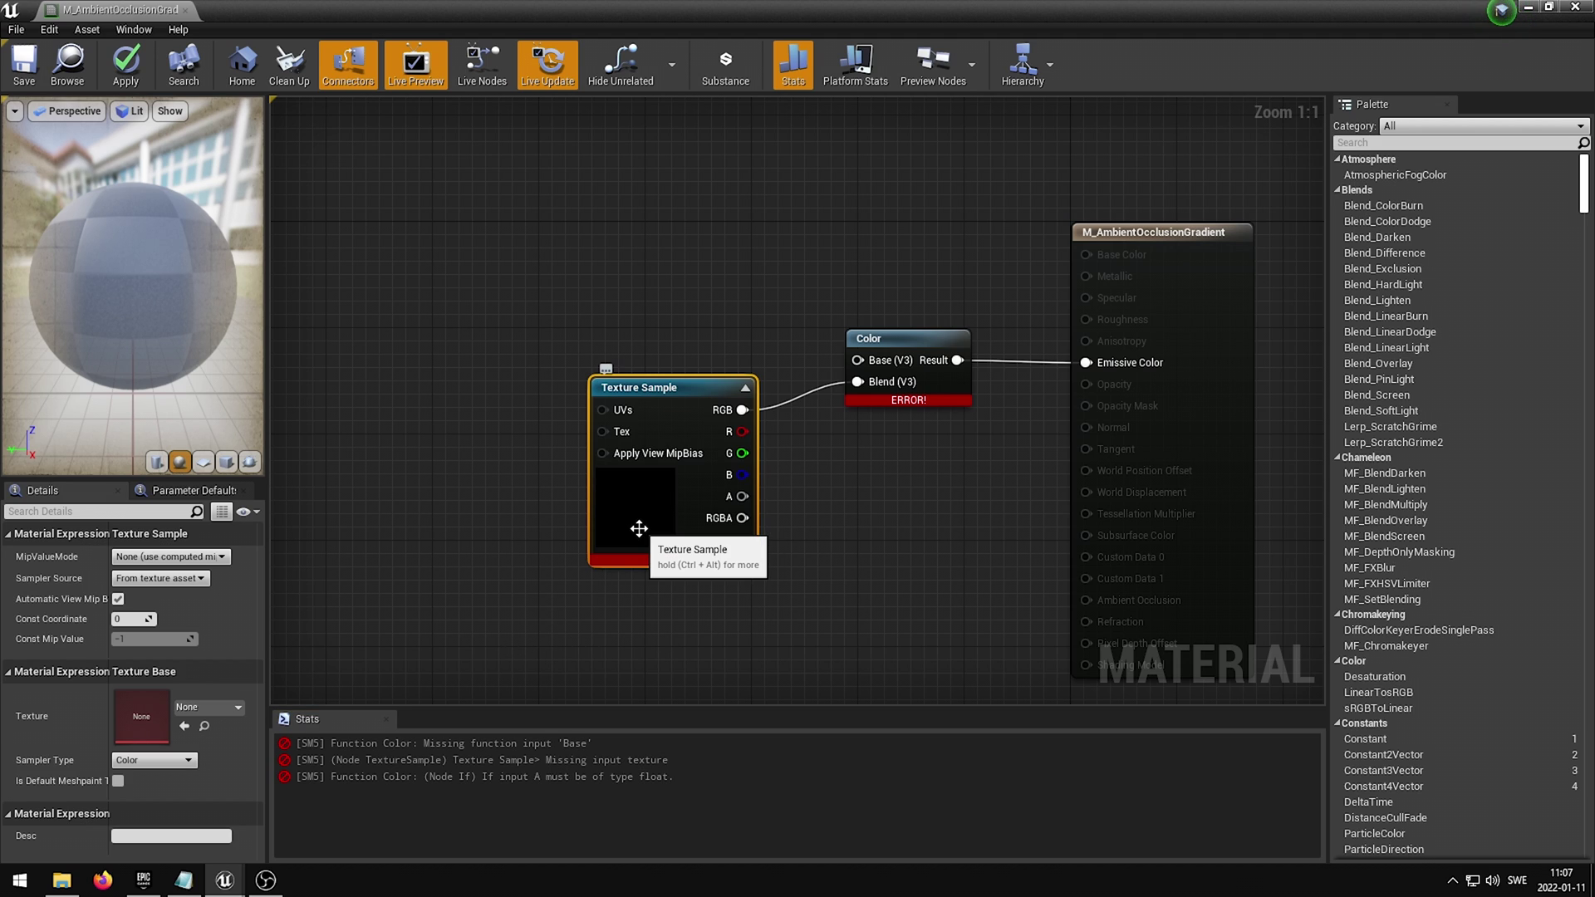
click(204, 708)
text(gradient)
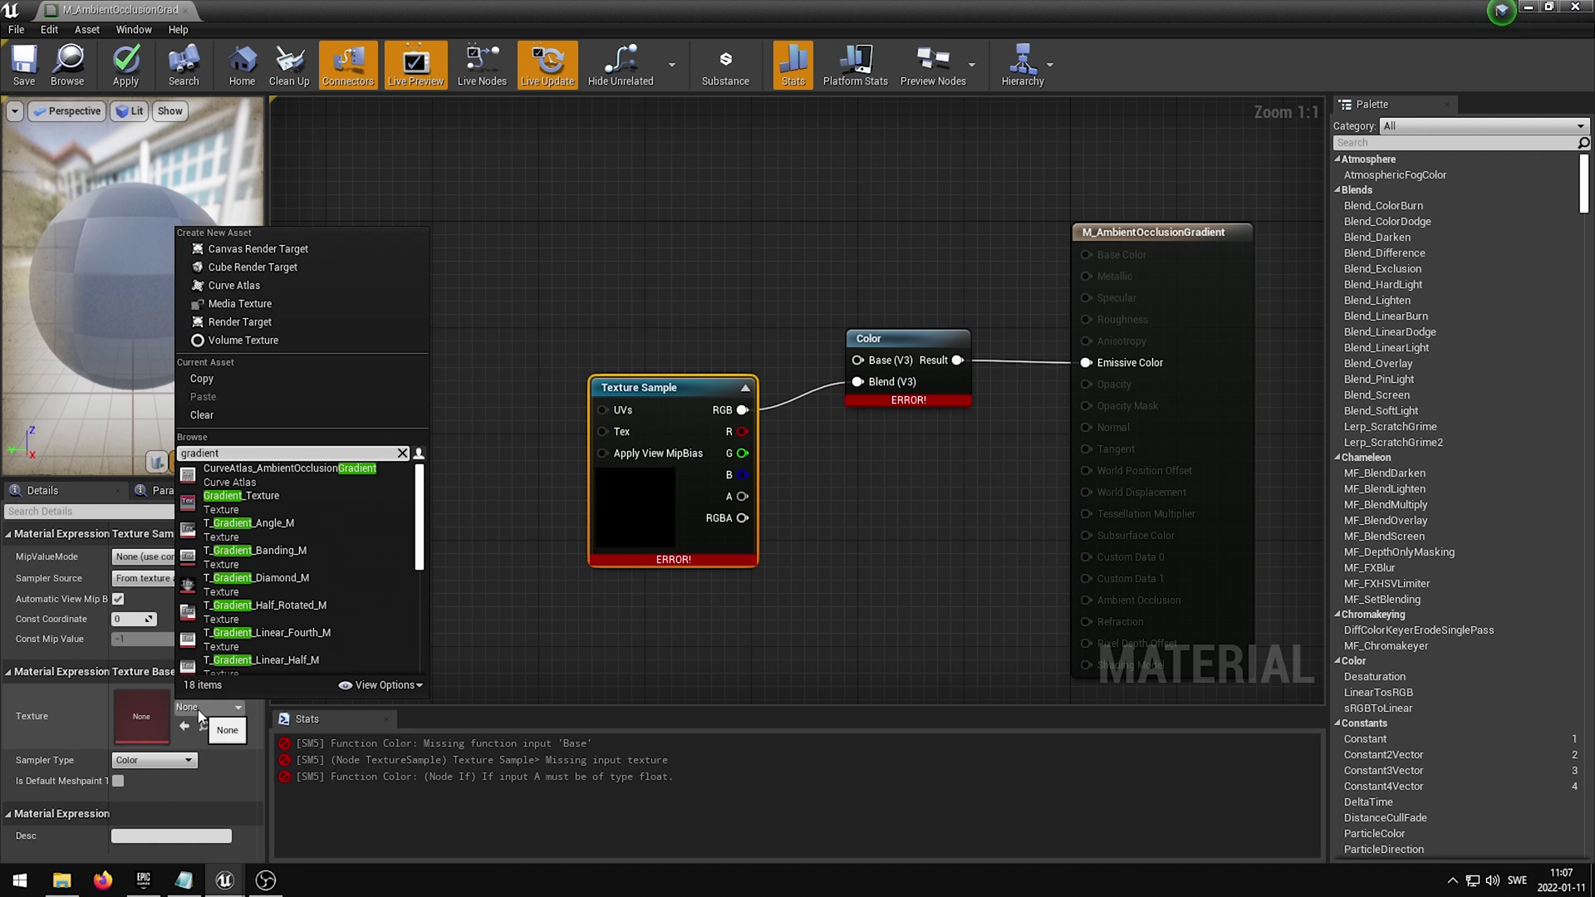
click(295, 503)
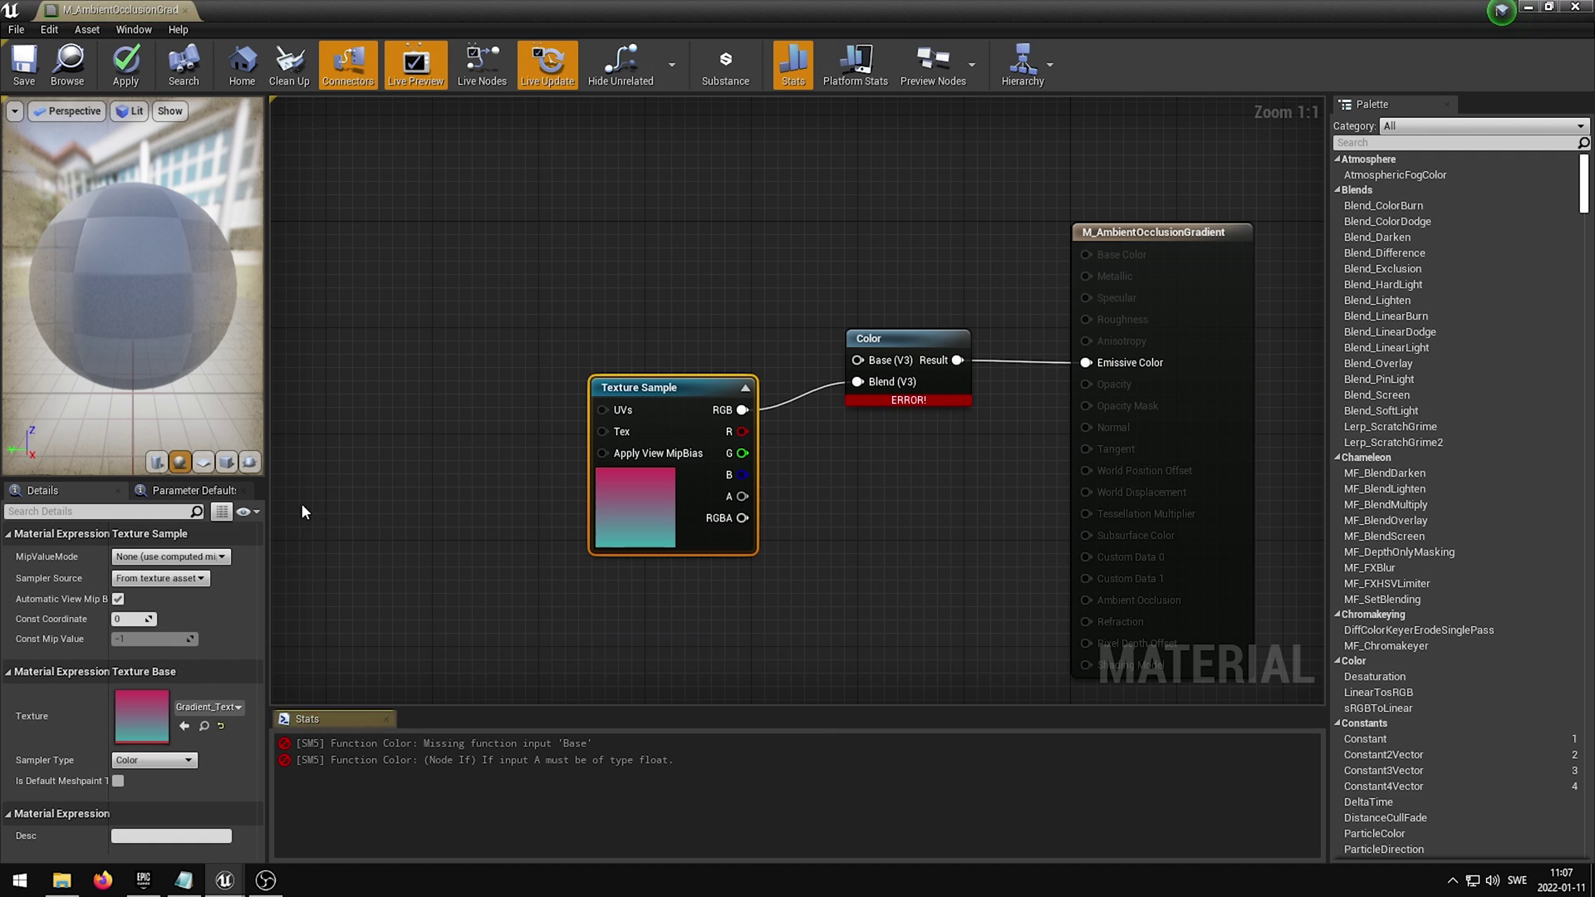
click(521, 572)
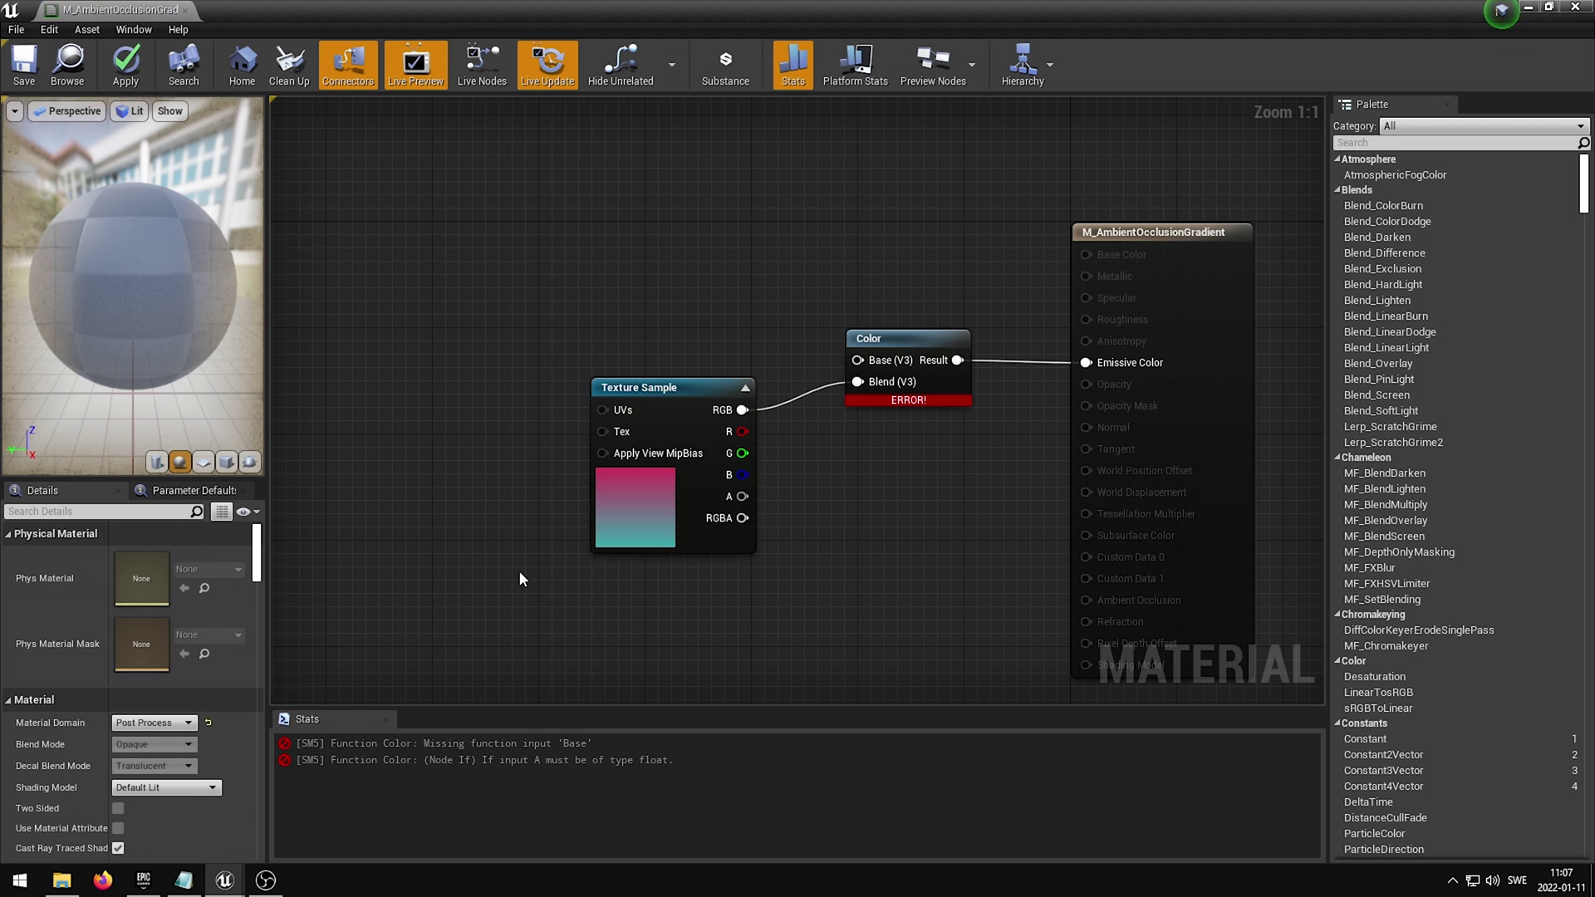
Step: Add a SceneTexture node set to Ambient Occlusion and wire it into the Color node's Base input
right_click(488, 249)
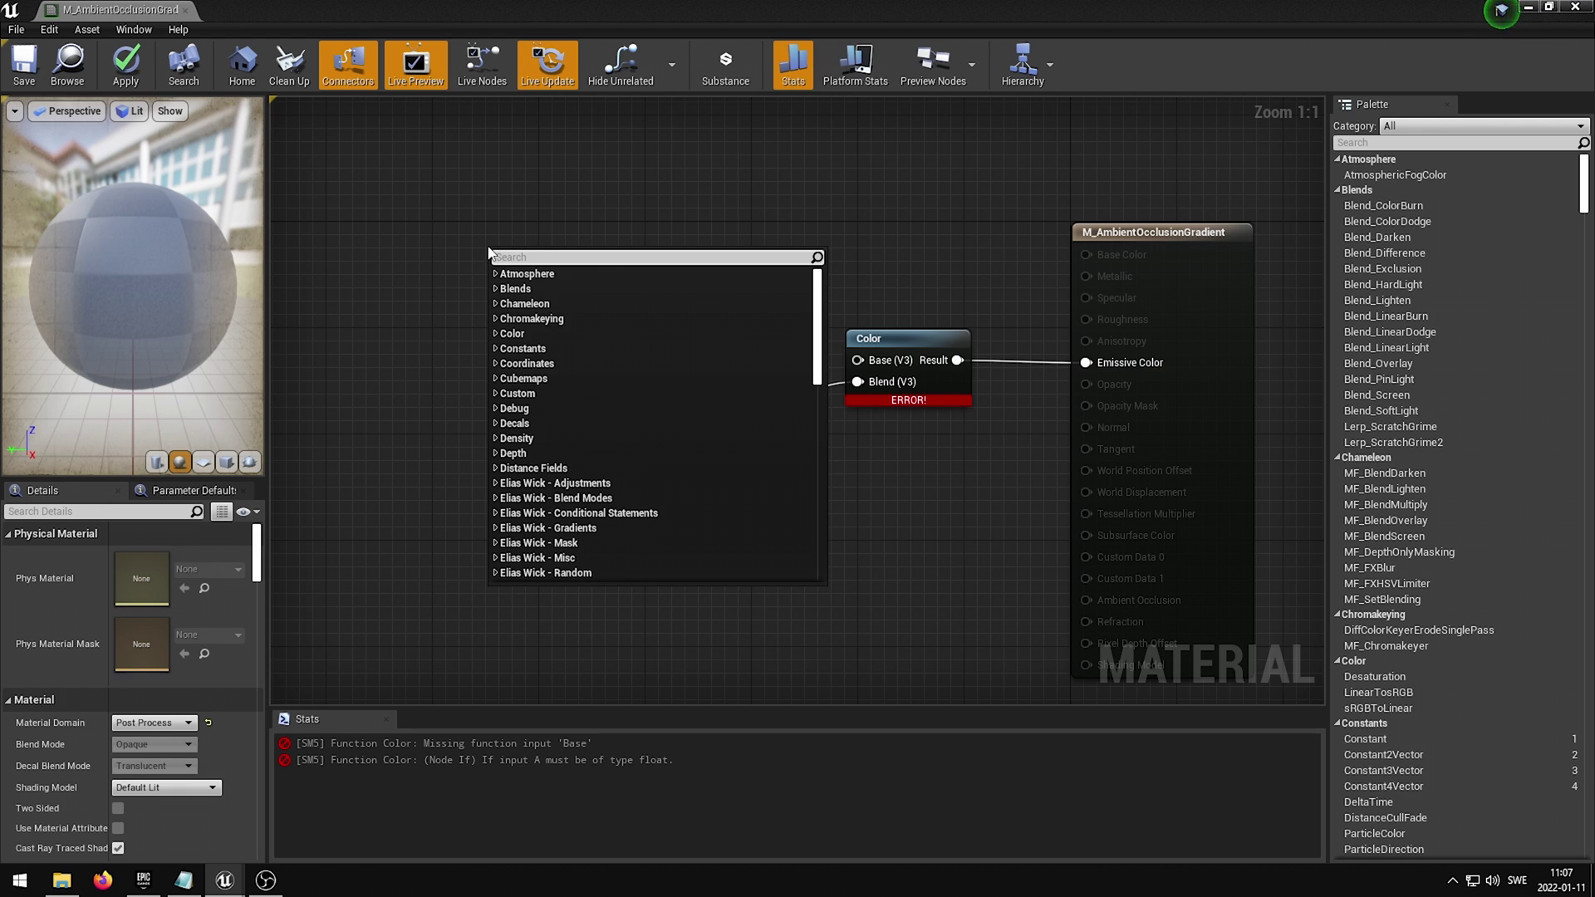
text(scene texture)
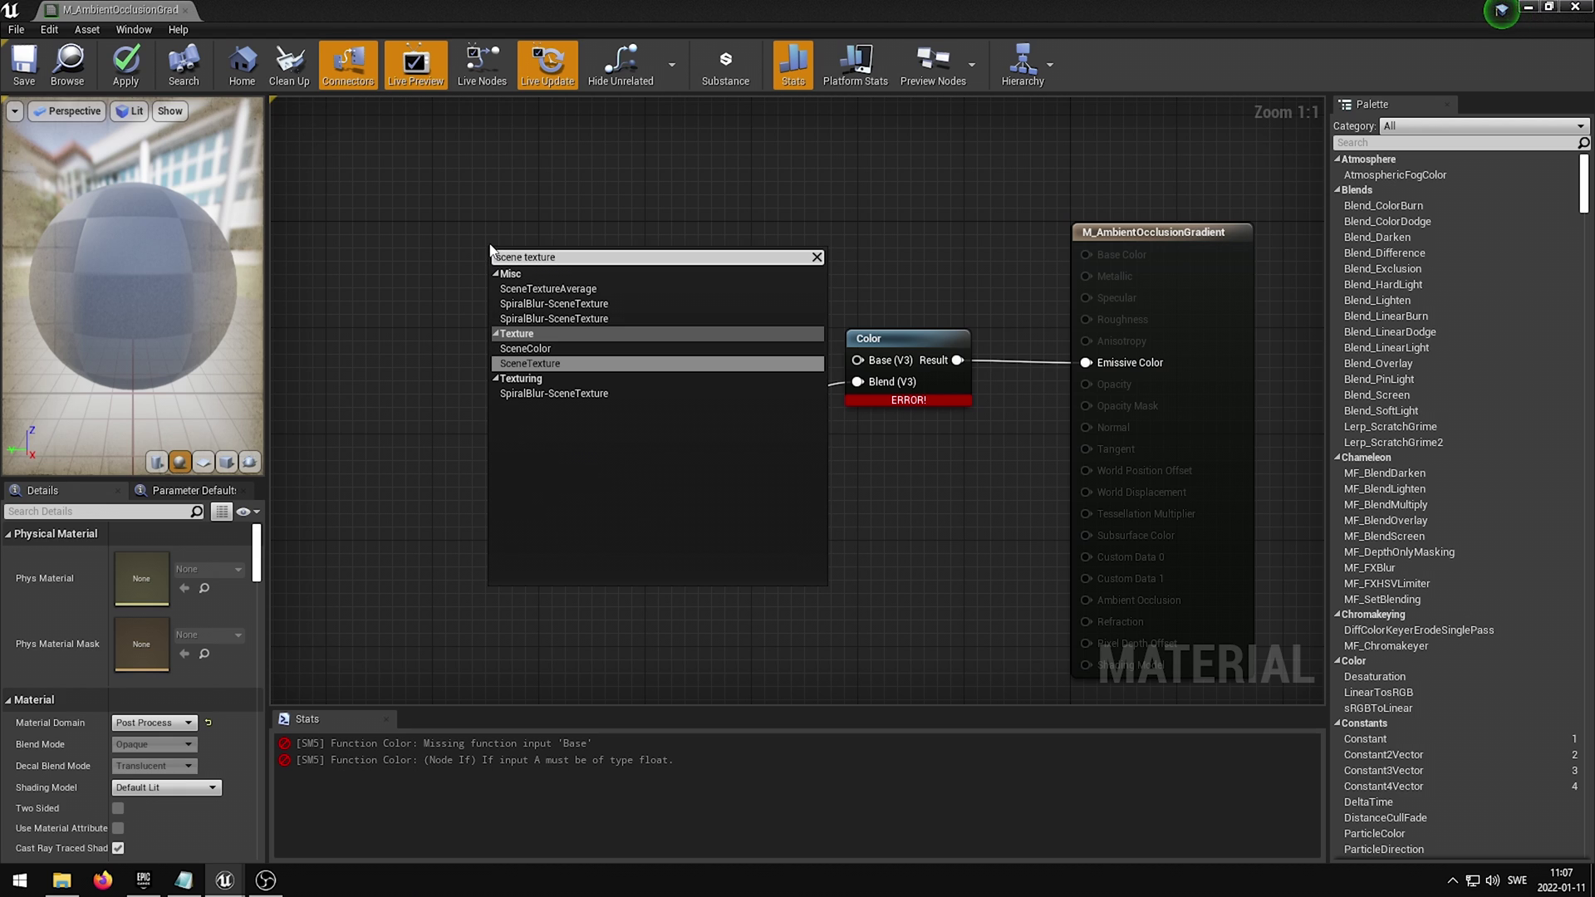
click(551, 363)
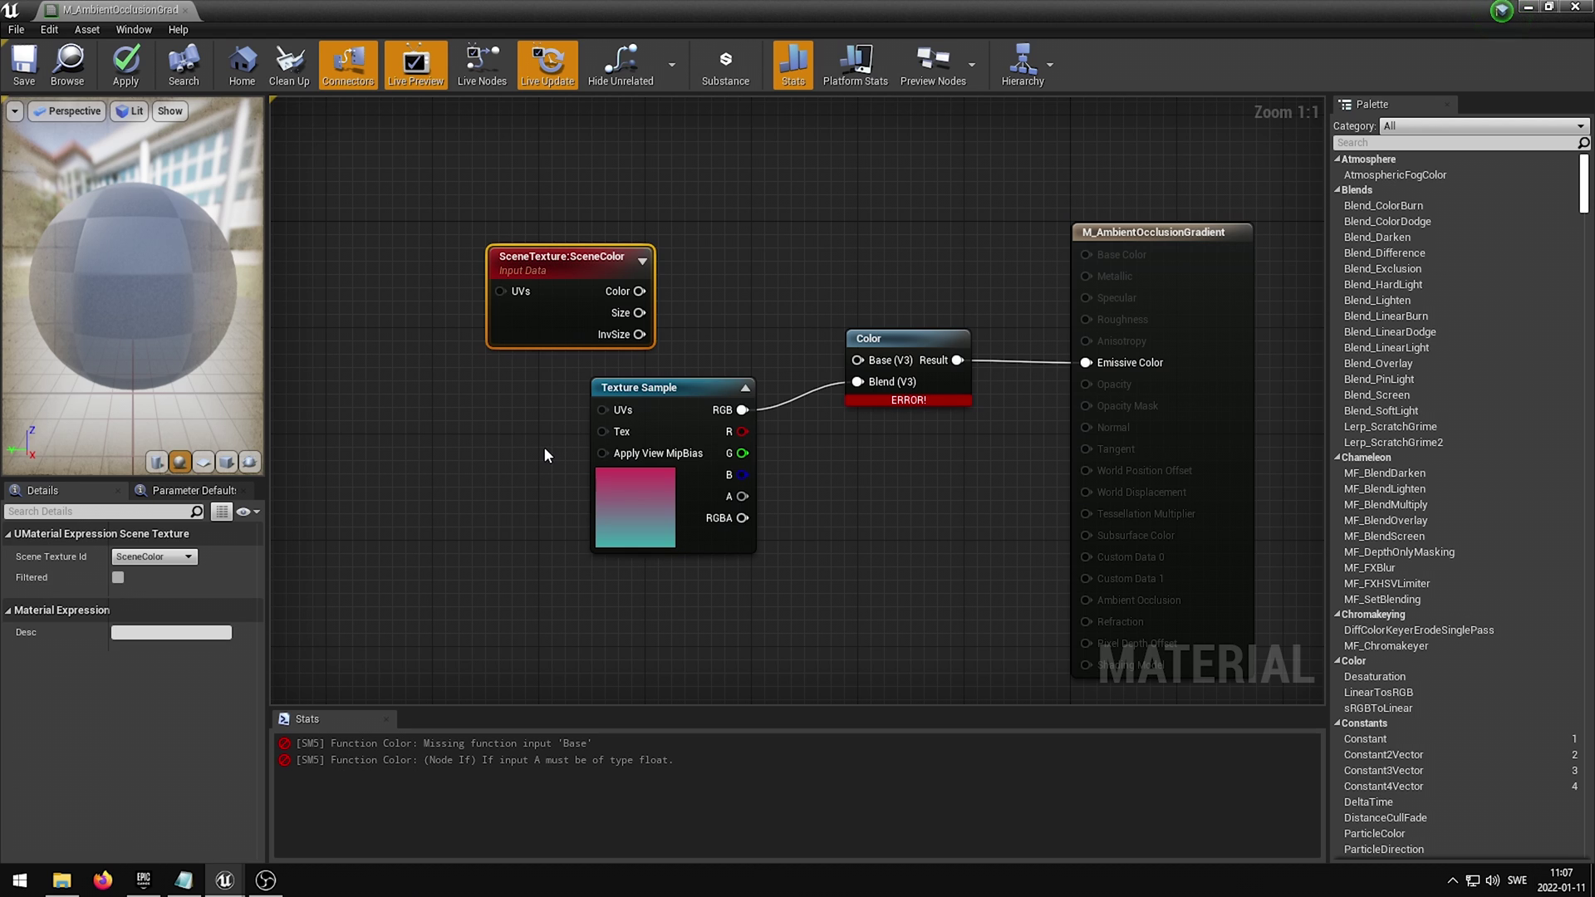
click(179, 558)
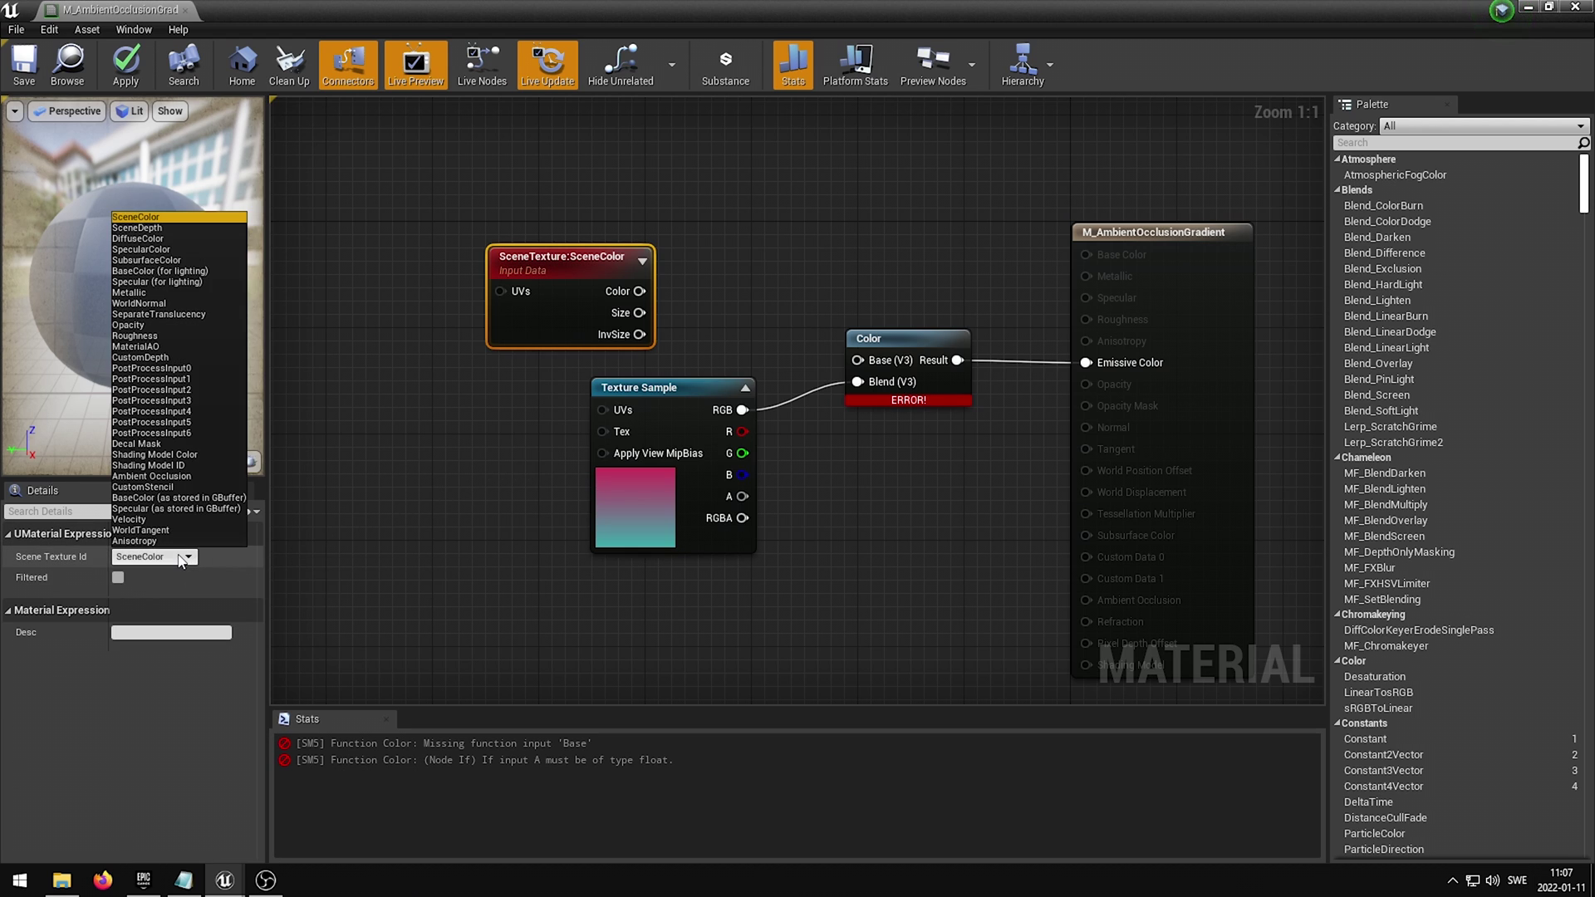
click(171, 477)
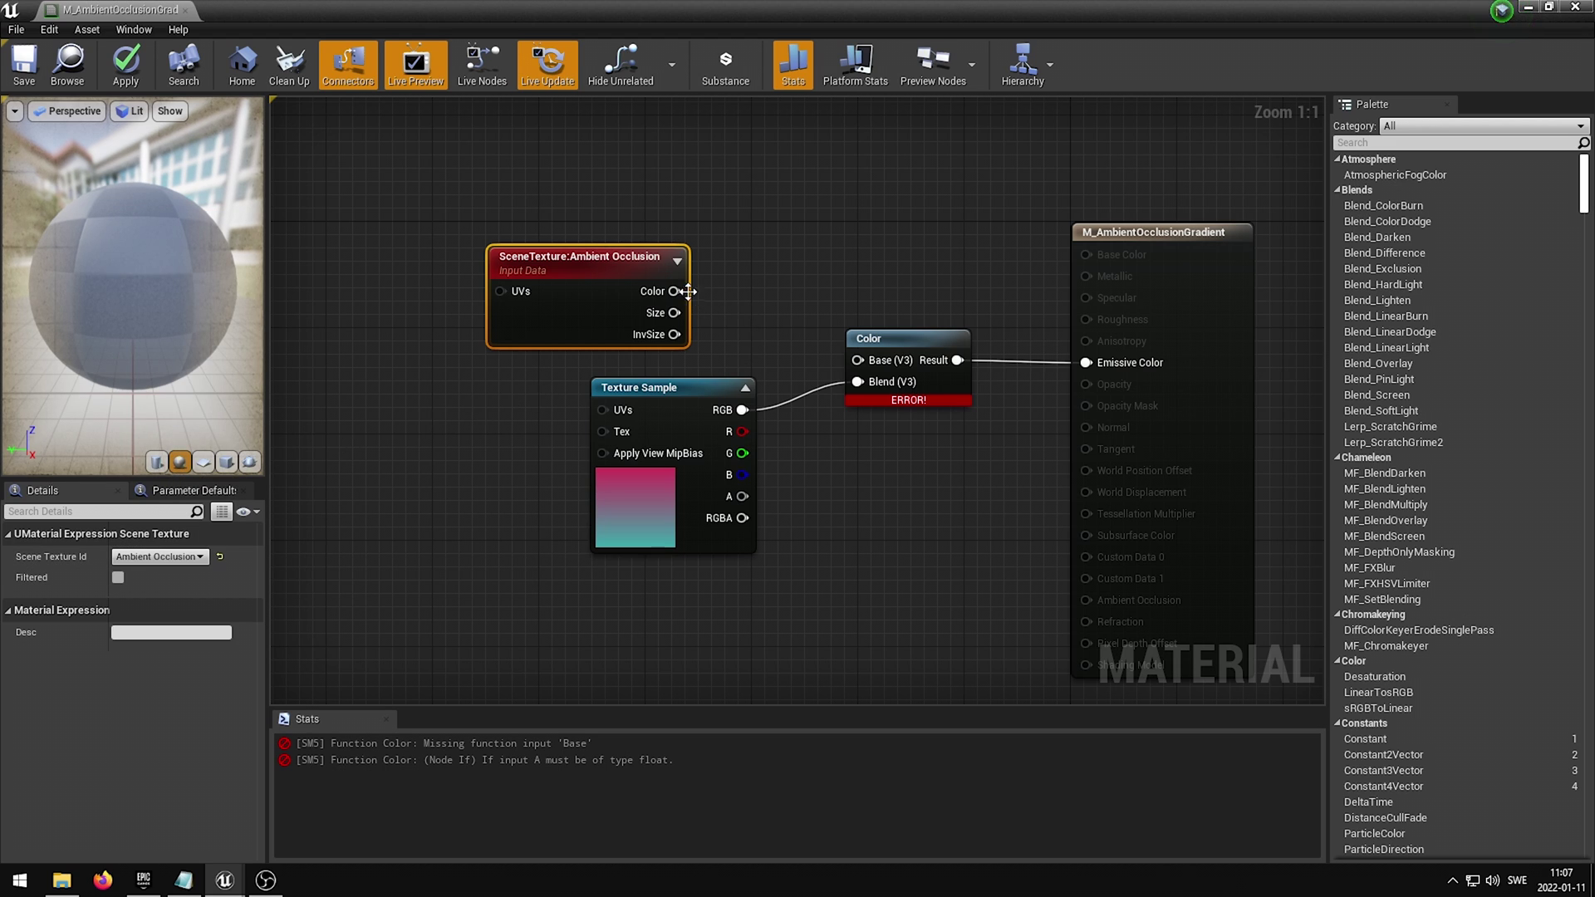
drag(673, 291, 858, 360)
Step: Rearrange the SceneTexture, Texture Sample and Color nodes into a tidy group
click(832, 297)
drag(501, 279, 556, 257)
drag(656, 385, 604, 351)
drag(895, 335, 831, 296)
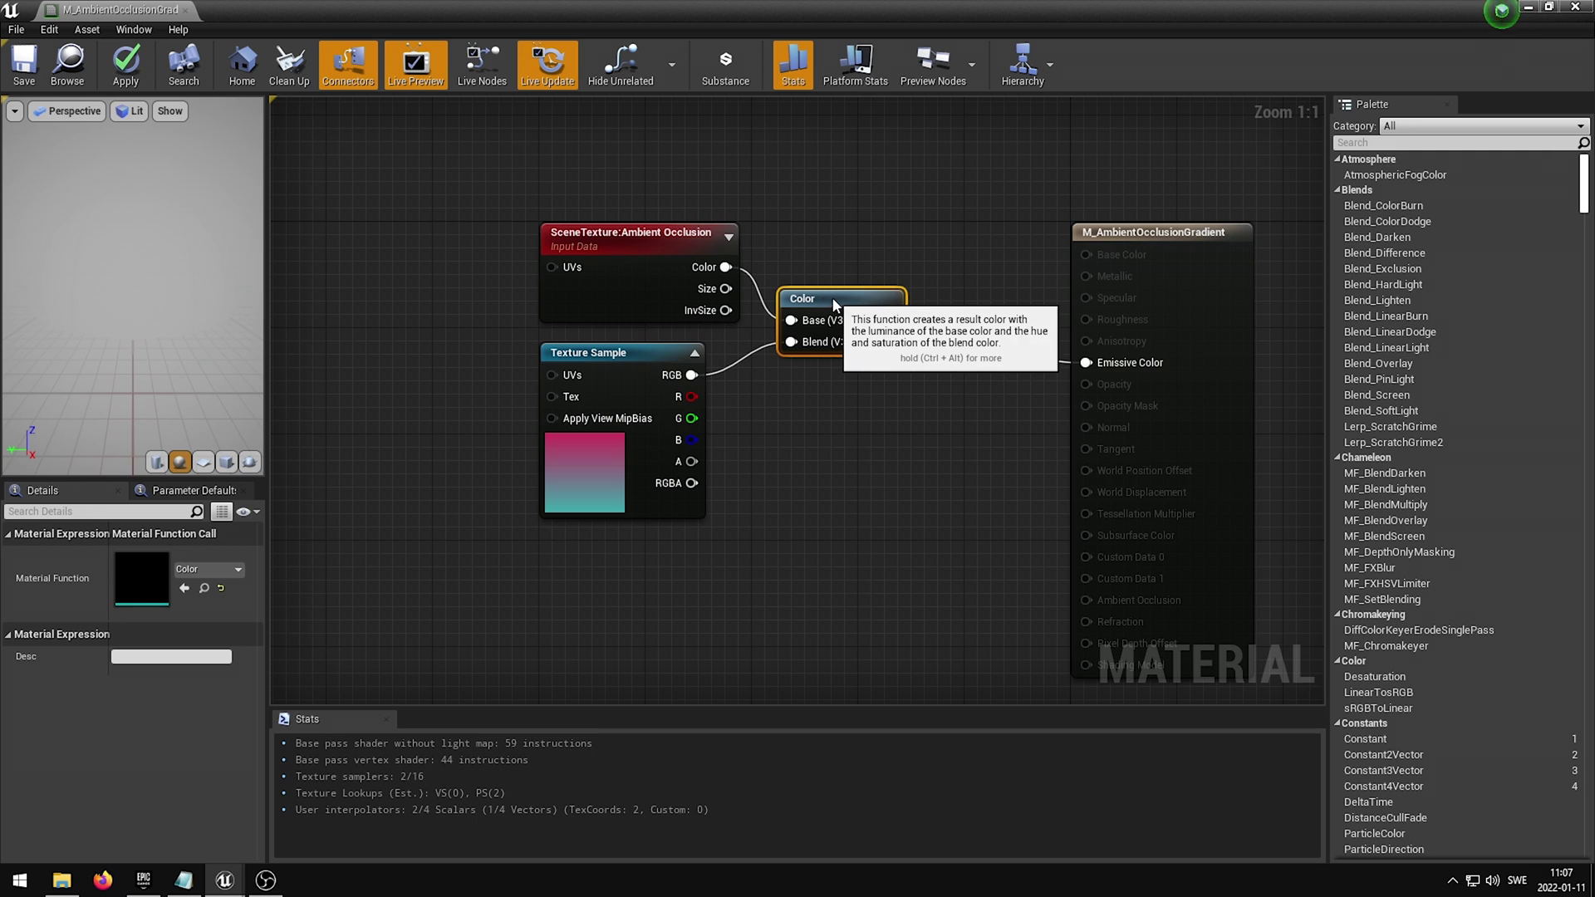
click(846, 381)
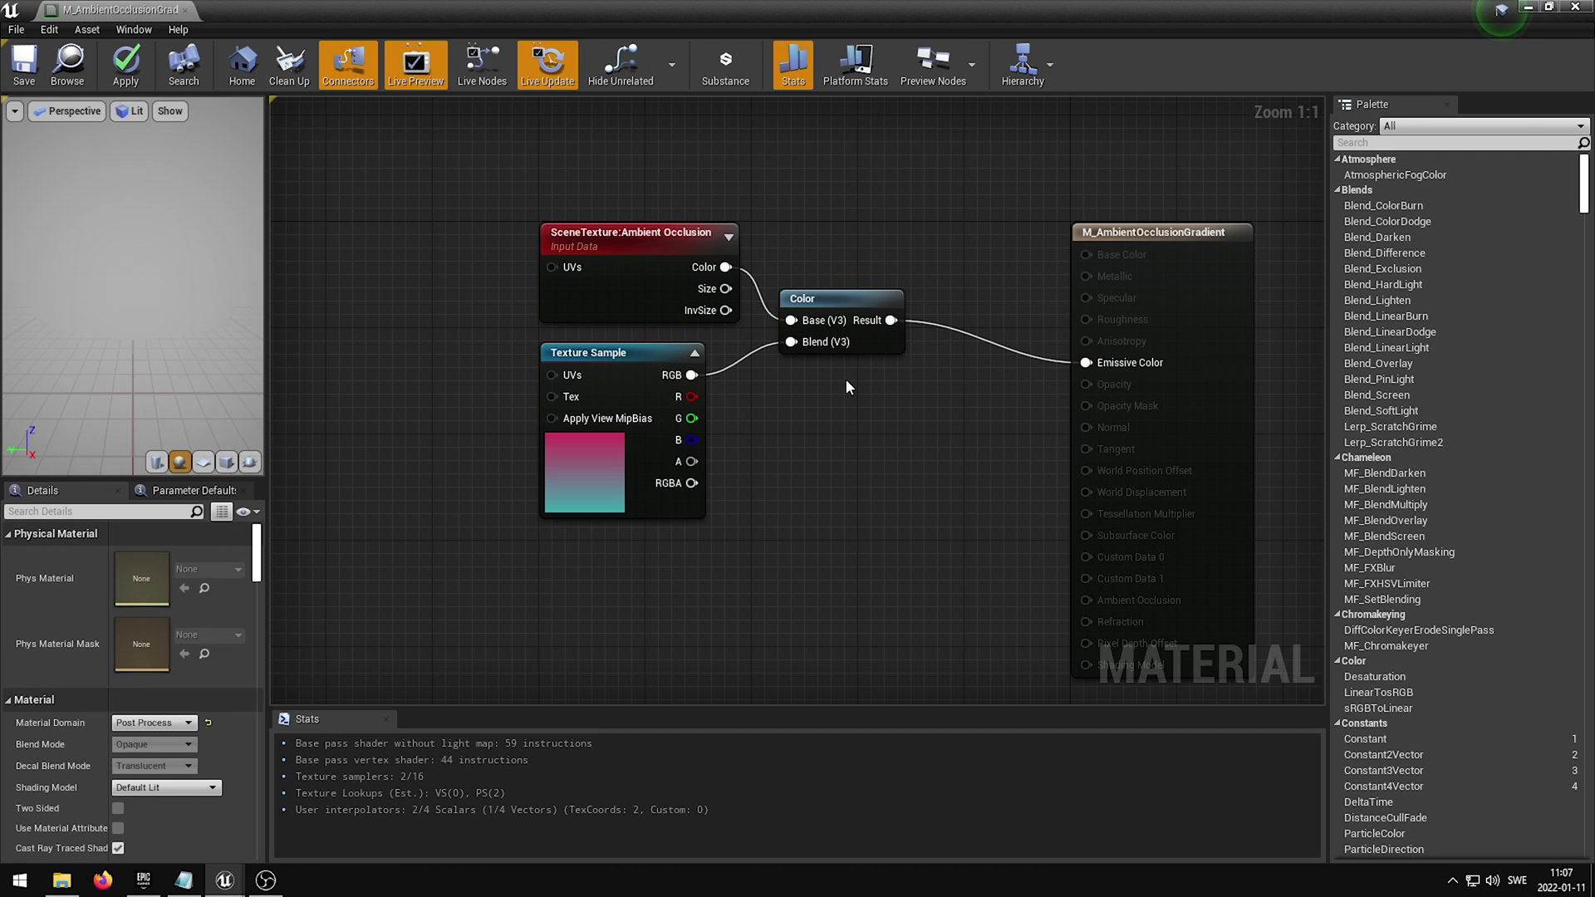
Step: Apply the material and inspect the AO gradient effect in the level's game view
click(126, 67)
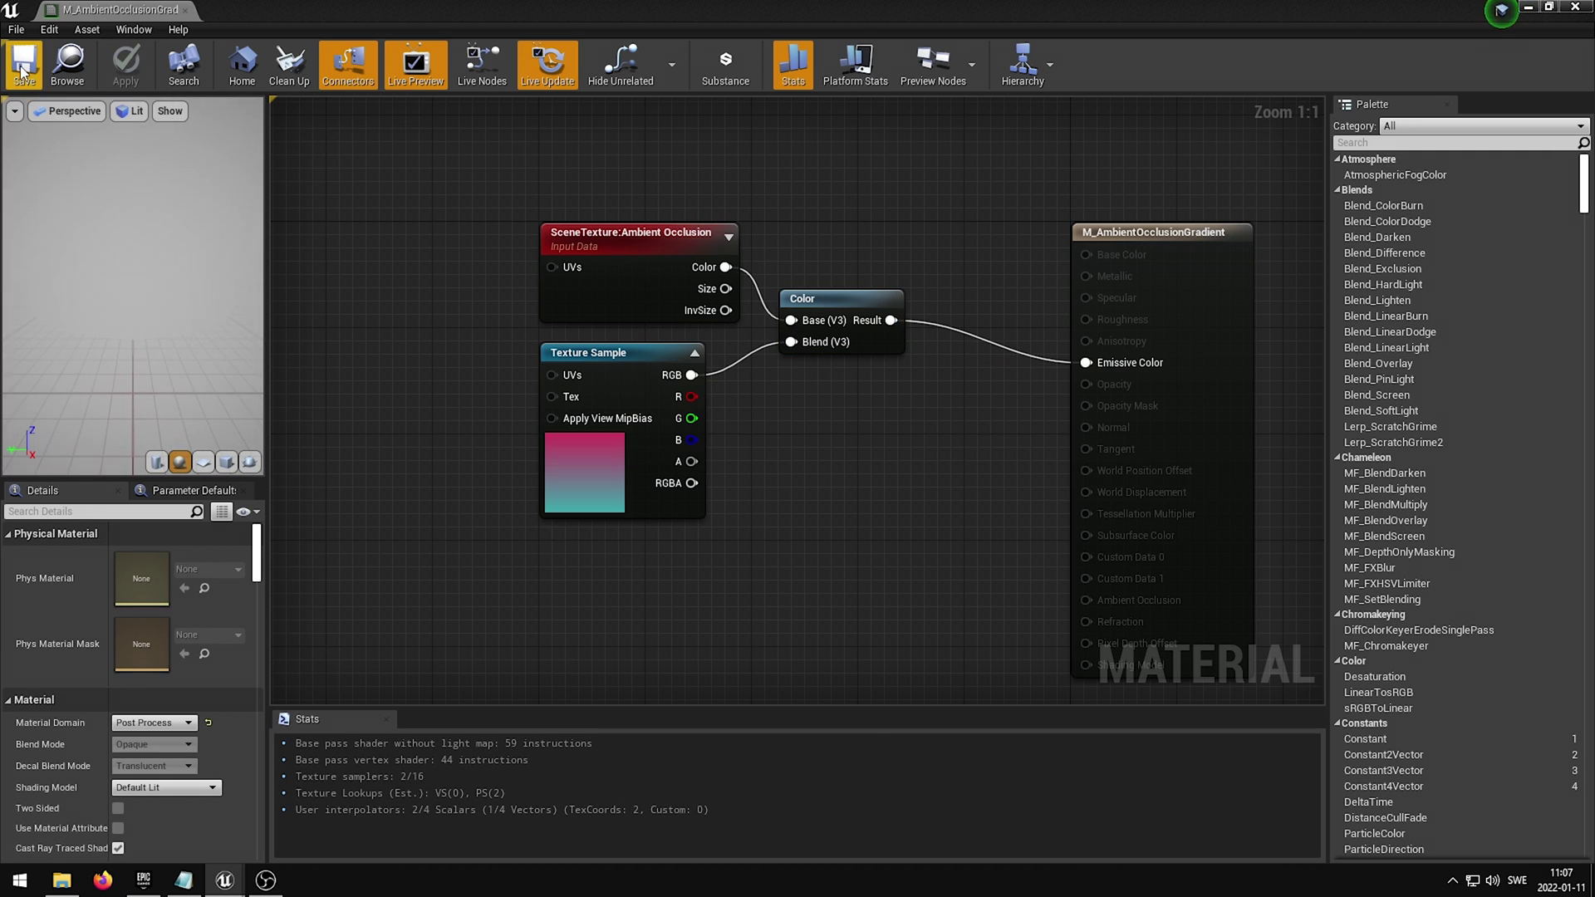
drag(356, 7, 1593, 124)
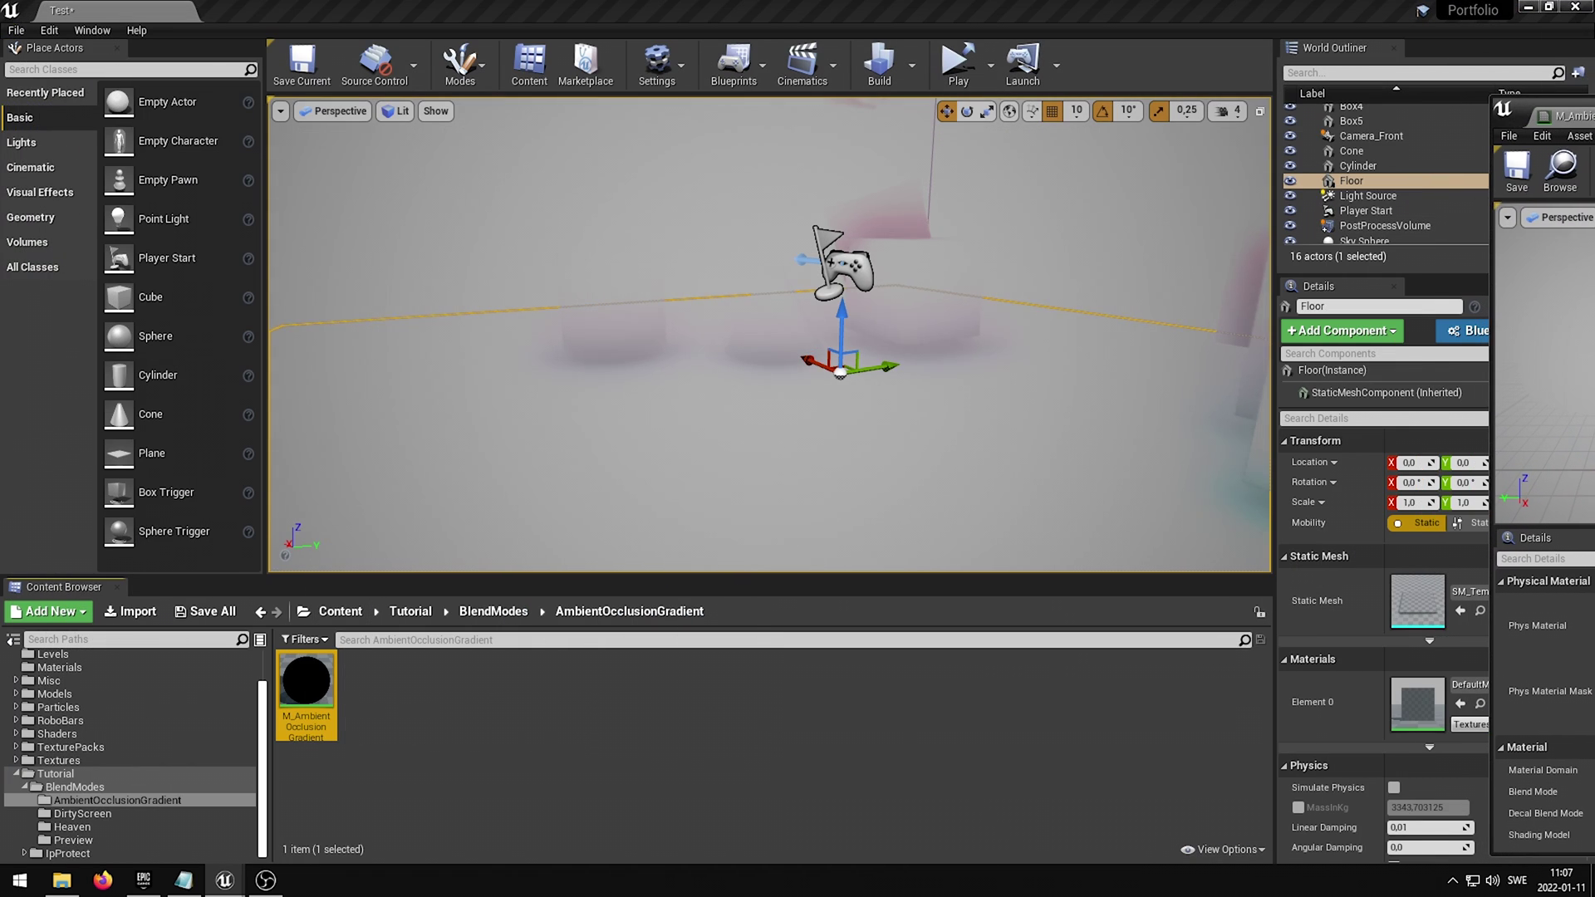
click(876, 392)
key(g)
right_drag(812, 413, 999, 437)
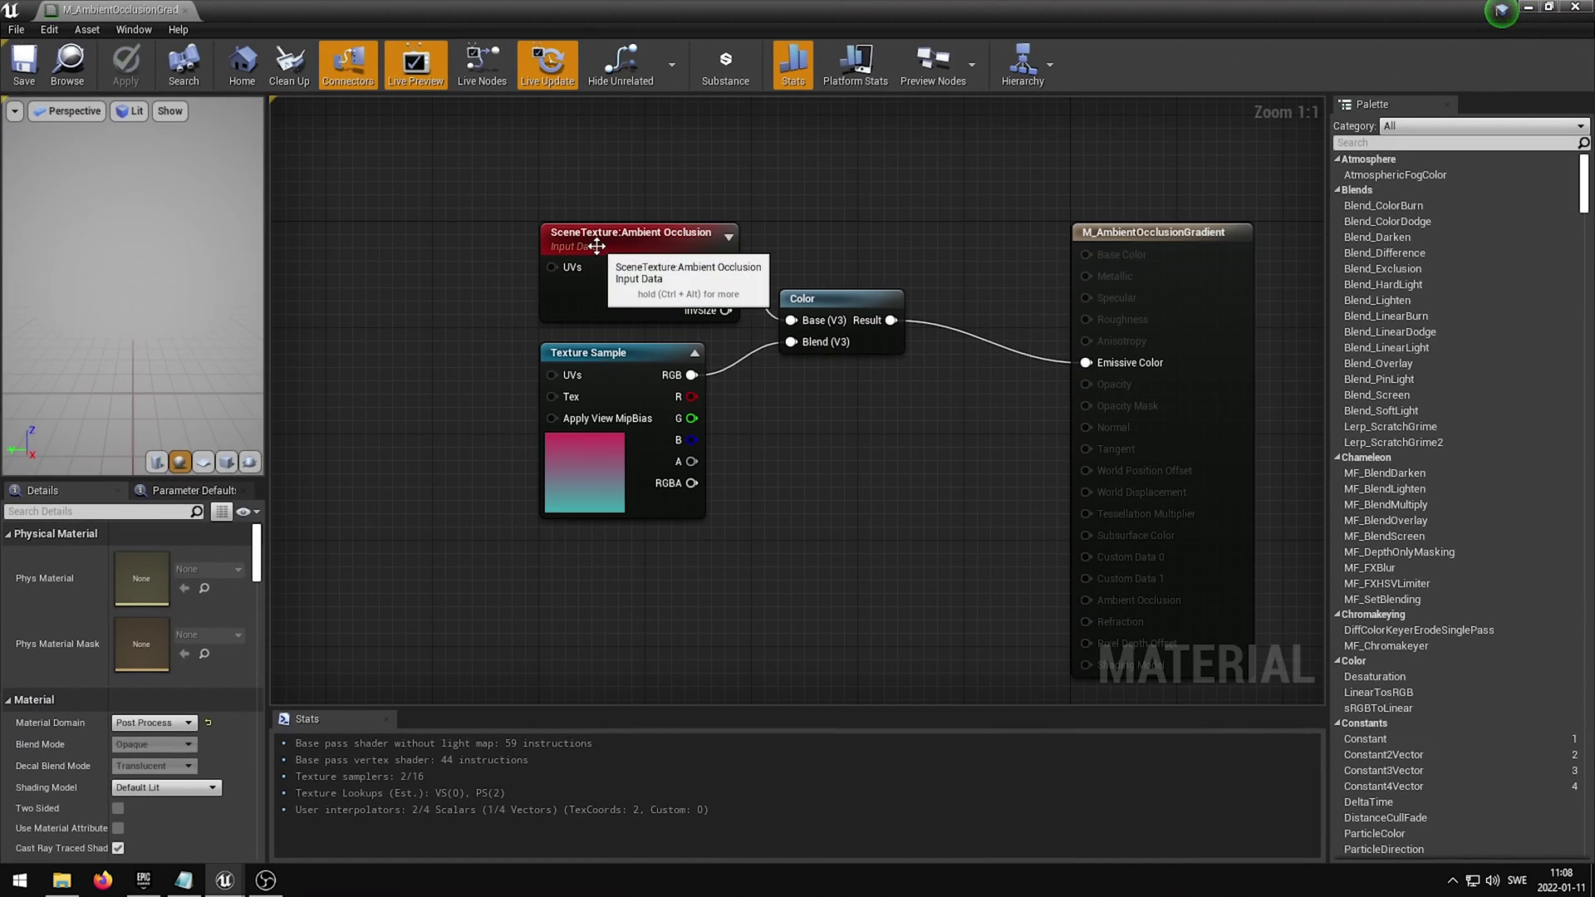
Step: Insert a 1-x (OneMinus) node between SceneTexture's Ambient Occlusion and the Color node's Base input
drag(589, 241, 482, 243)
click(688, 248)
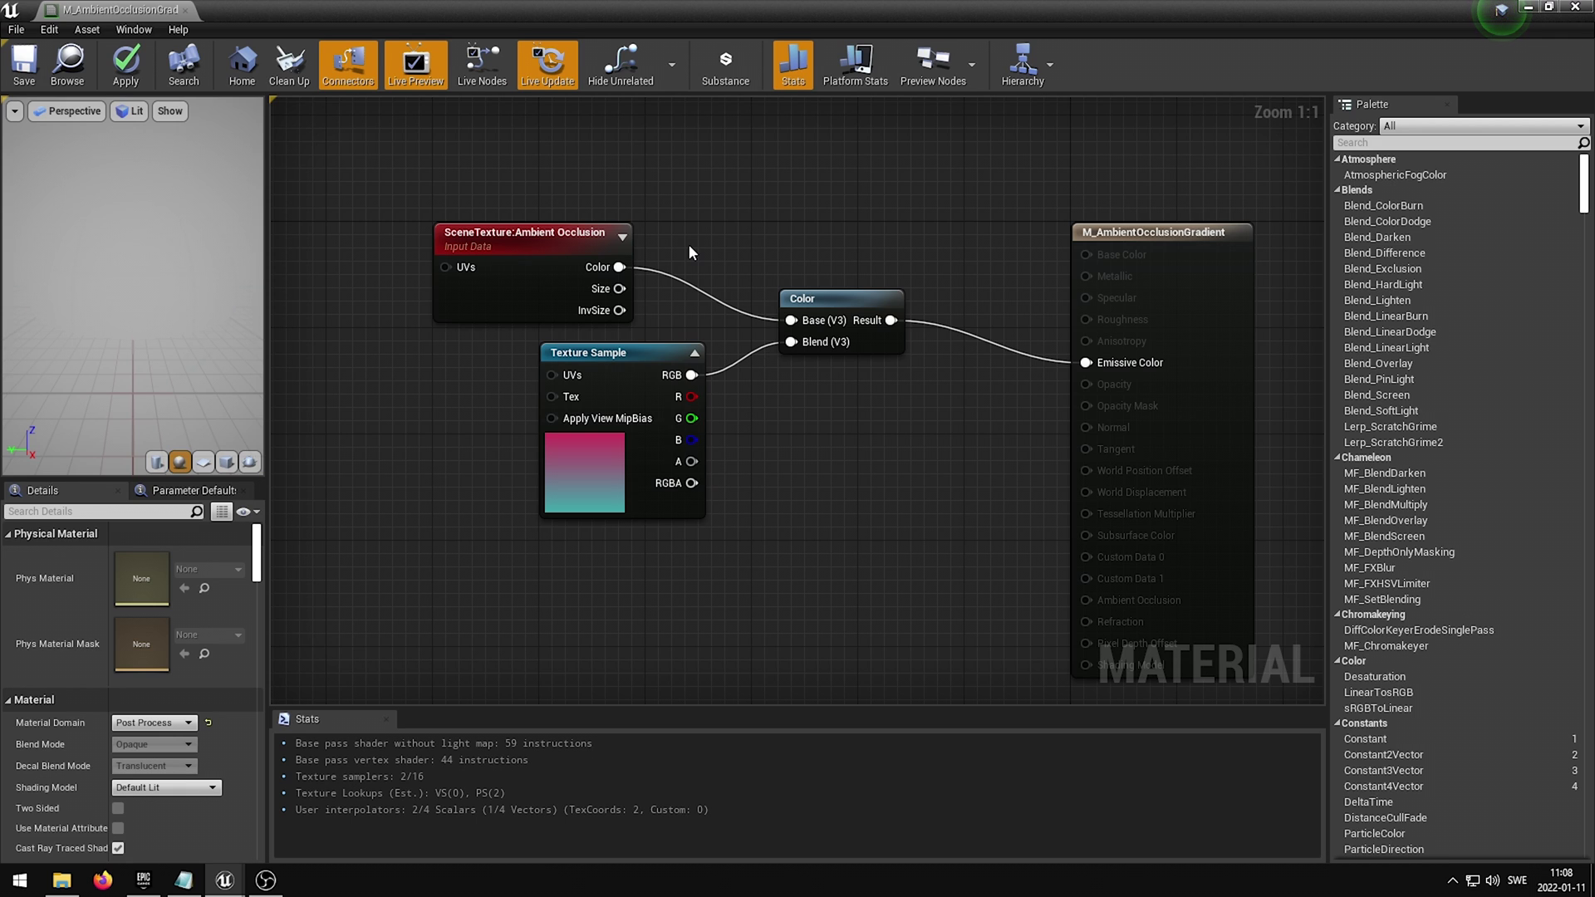
click(688, 242)
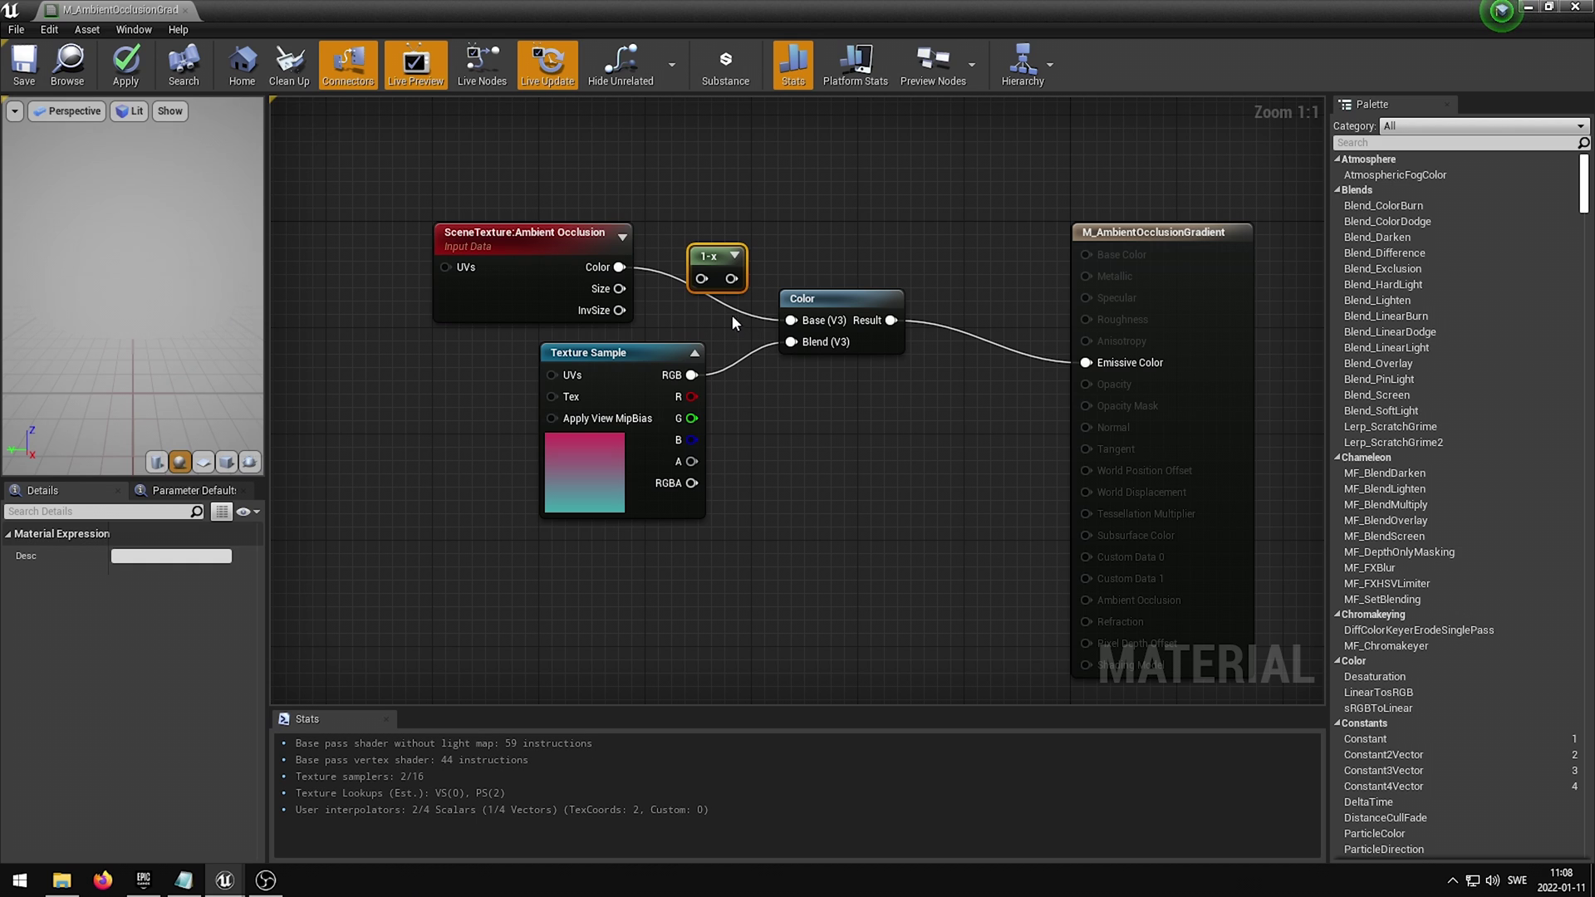
drag(702, 278, 618, 268)
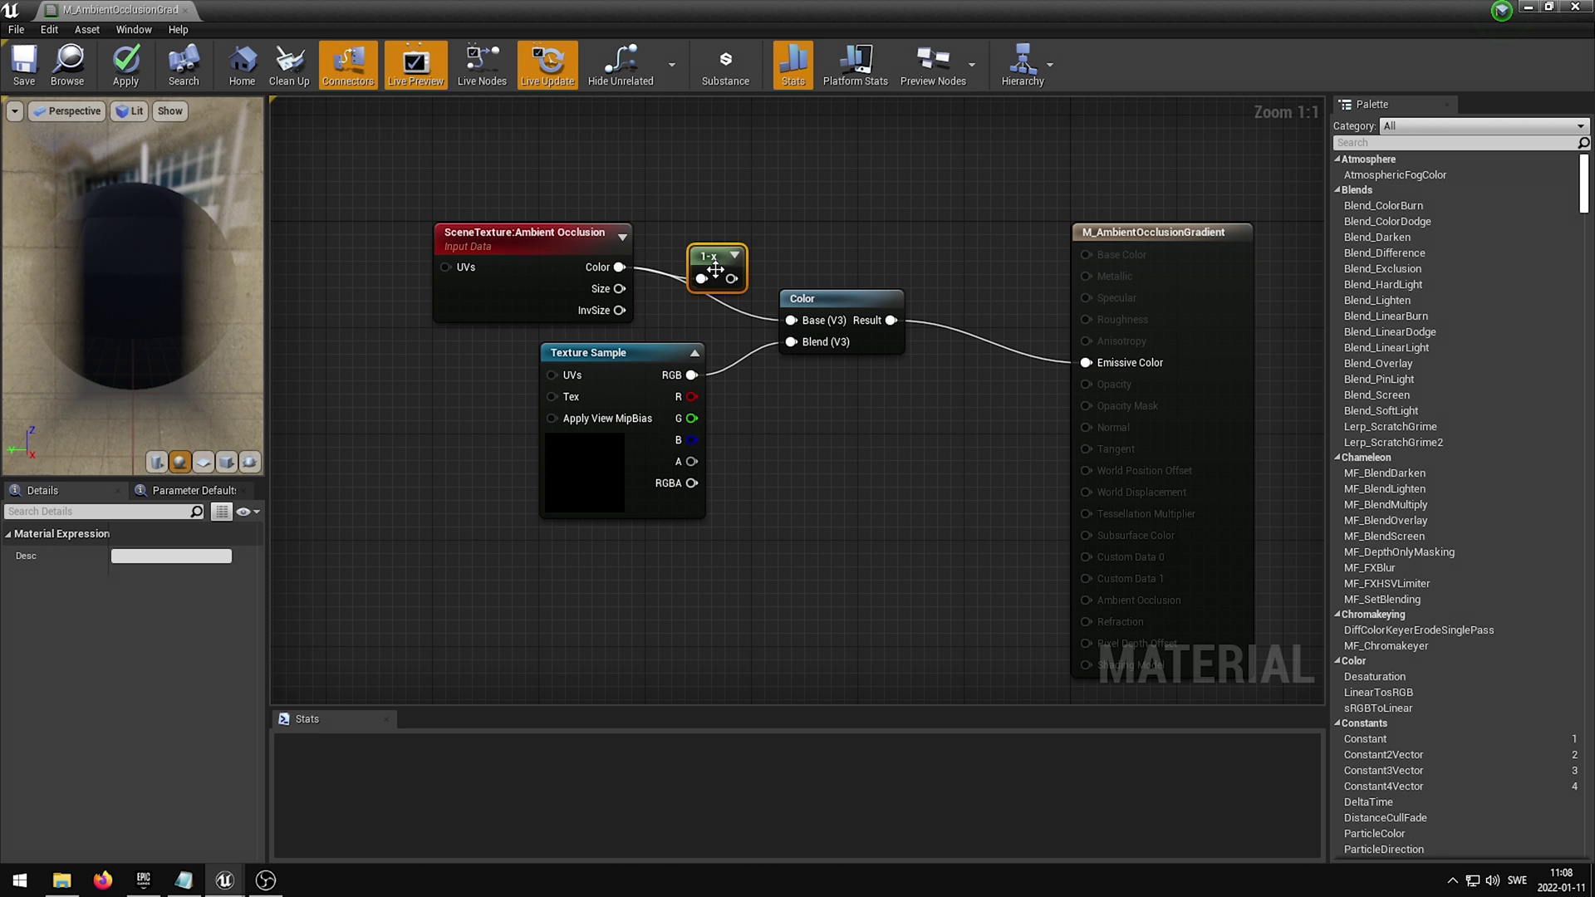
drag(731, 278, 790, 320)
click(790, 249)
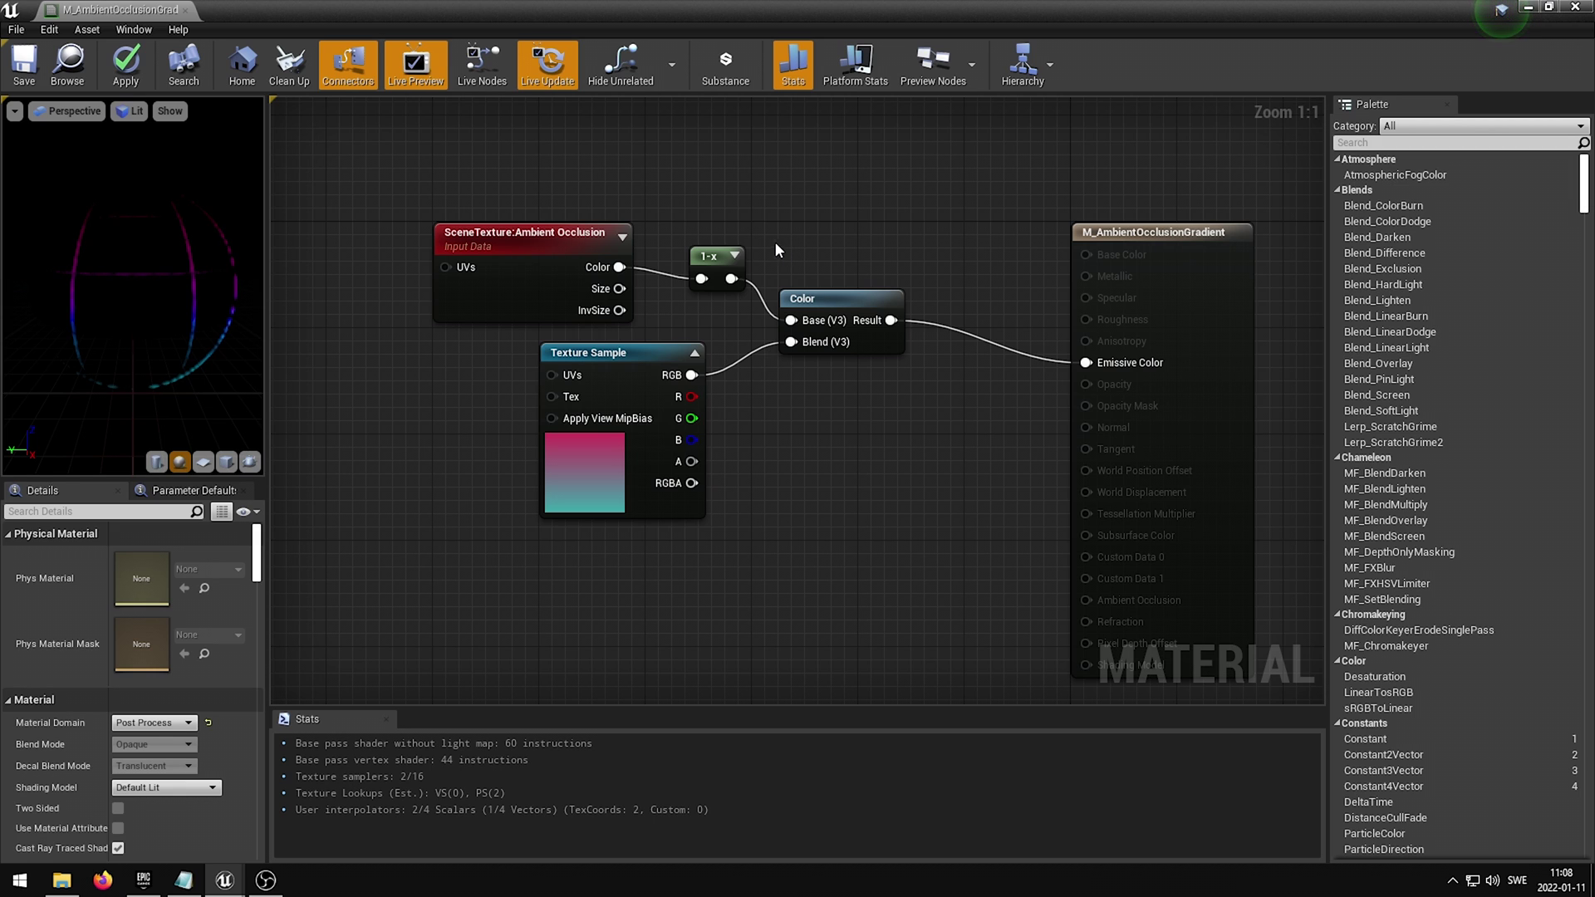
Step: Apply and save M_AmbientOcclusionGradient, close its editor, and view the floor in the level
click(133, 67)
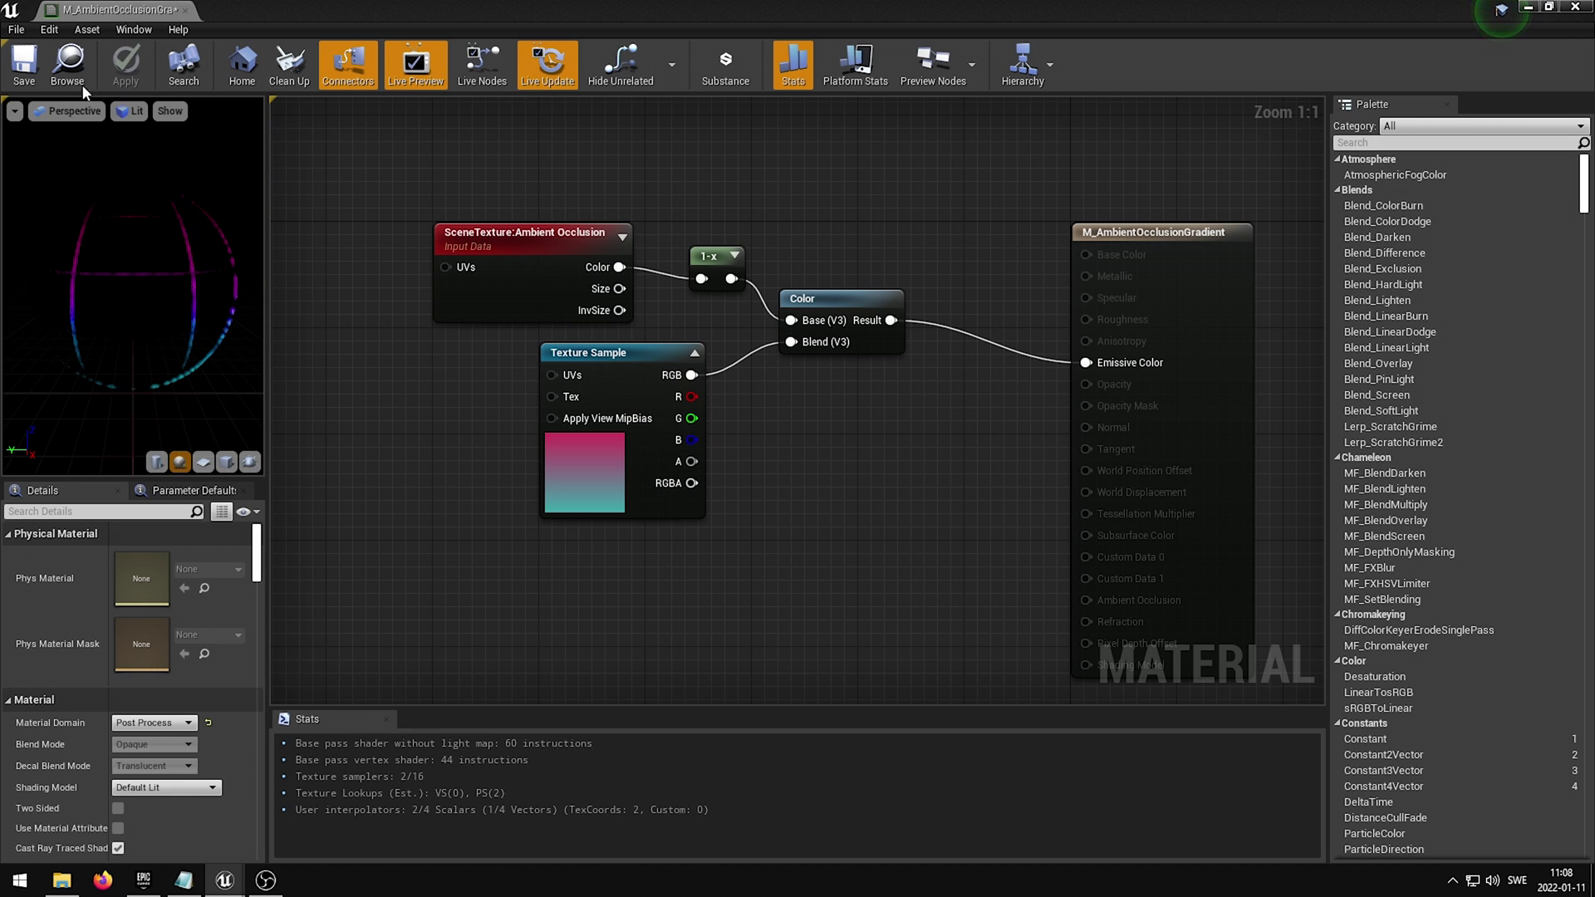
click(24, 75)
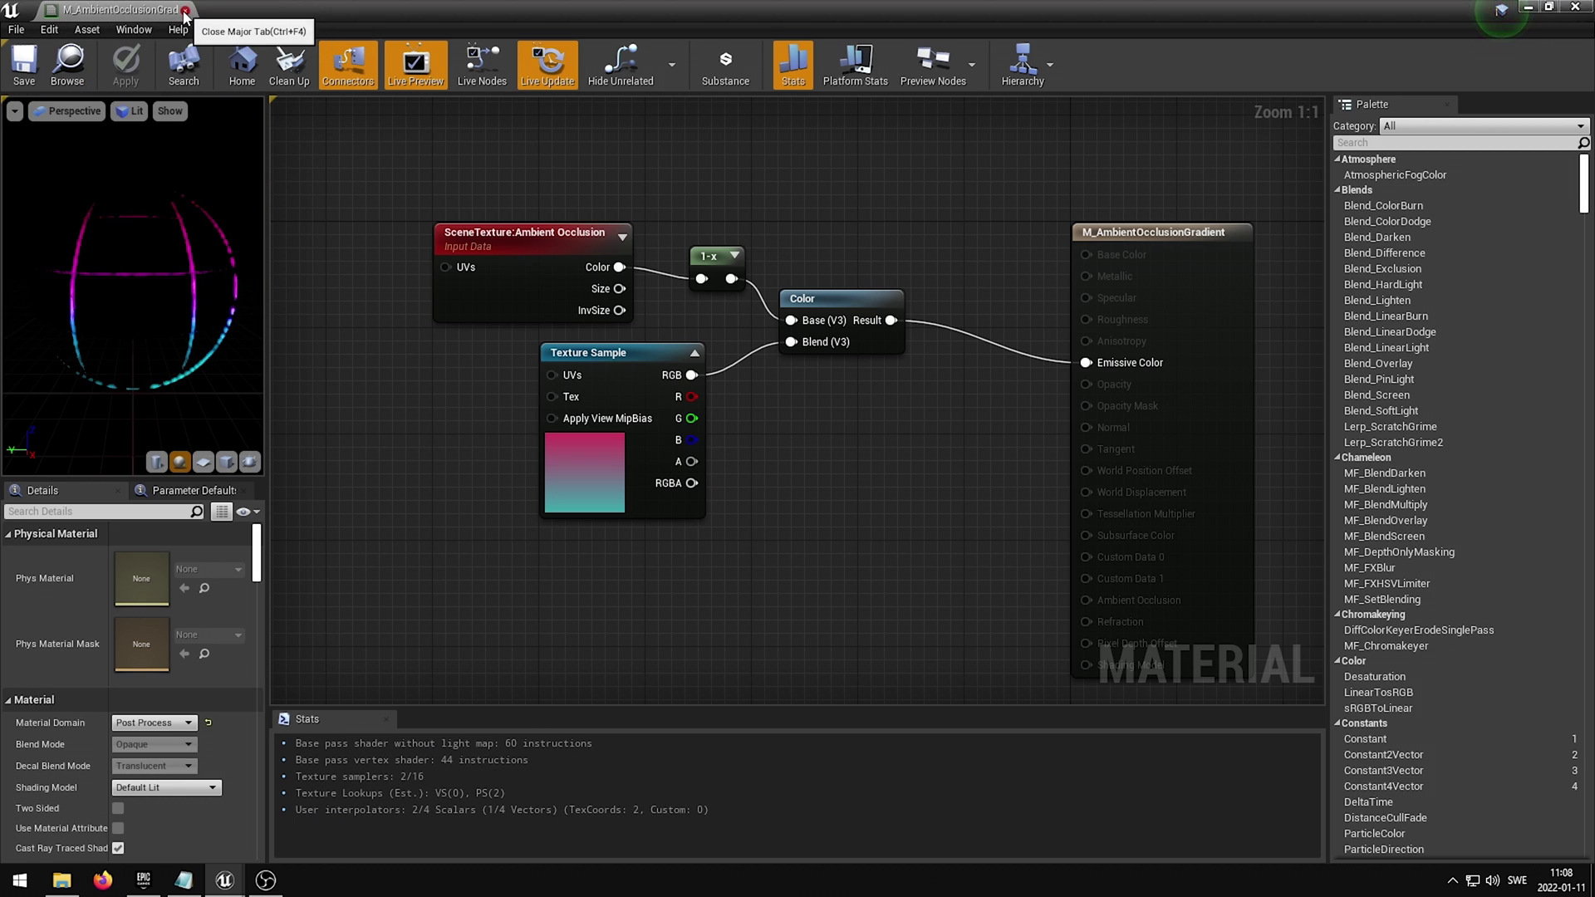
click(186, 9)
mouse_move(703, 349)
mouse_down()
mouse_move(702, 416)
mouse_move(702, 377)
mouse_up()
Step: Switch the viewport to game view to preview the gradient-tinted ambient occlusion
key(g)
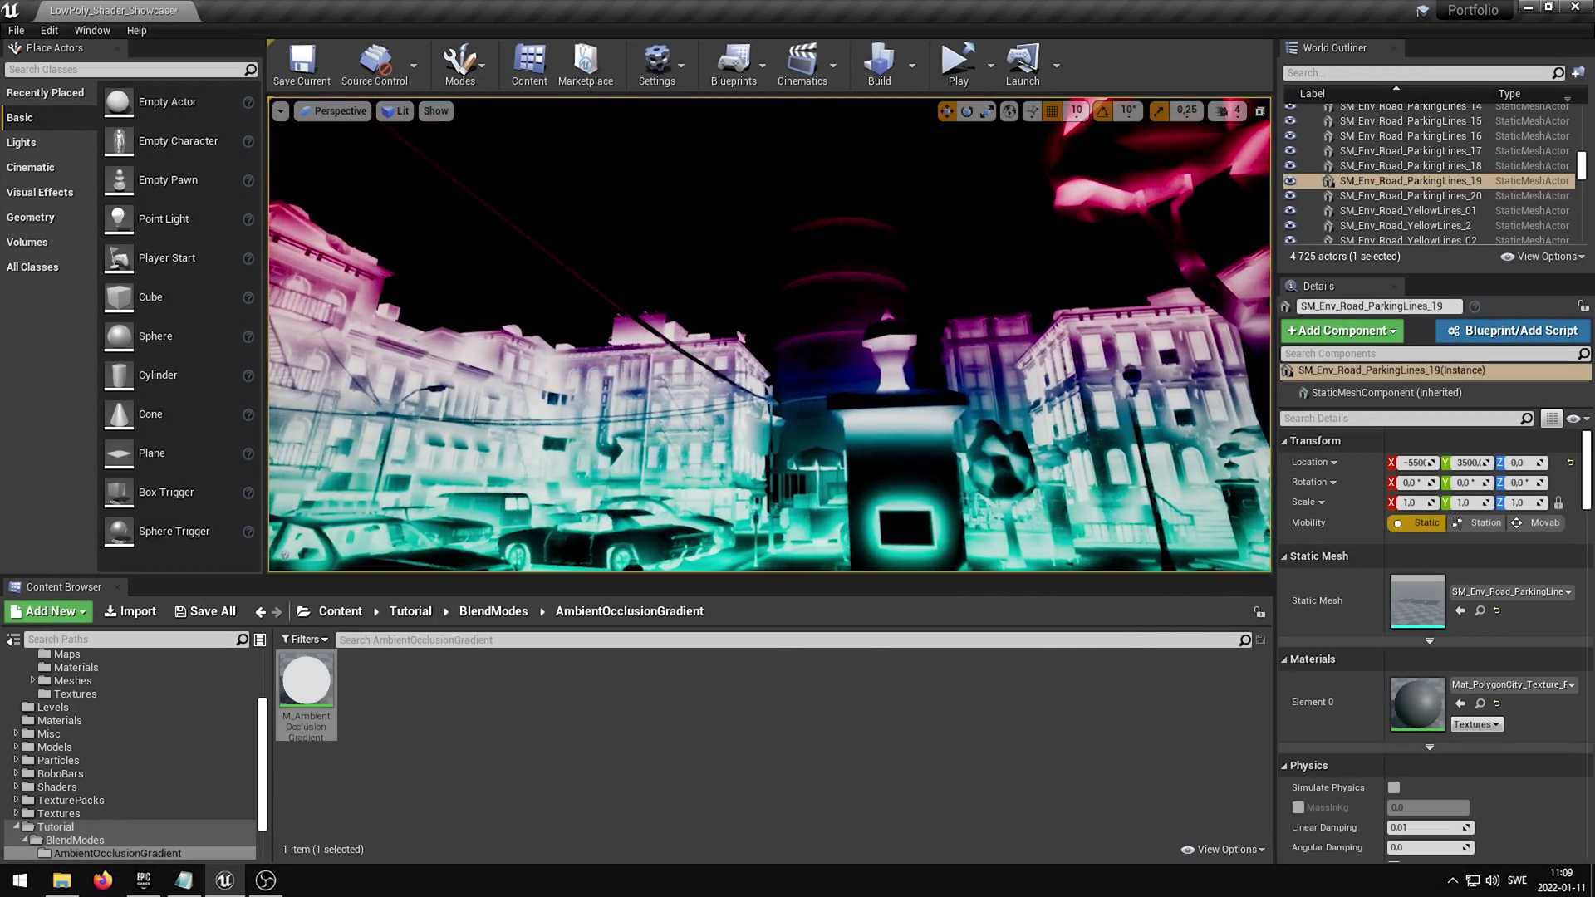